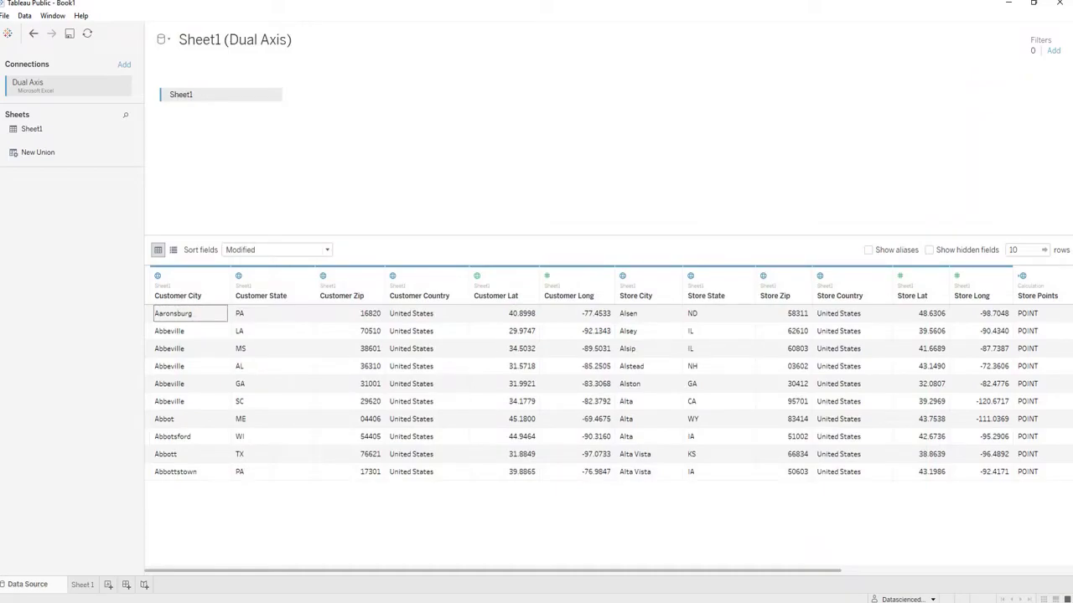
Step: Review the Store Points MAKEPOINT formula and close it unchanged
click(593, 304)
click(176, 291)
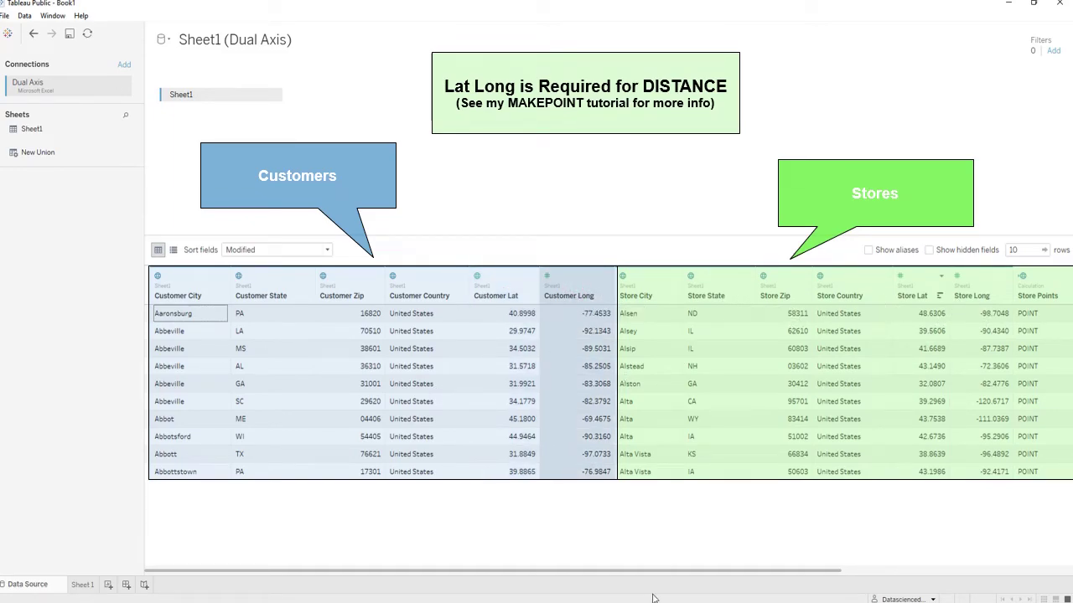
drag(670, 572, 900, 571)
click(783, 278)
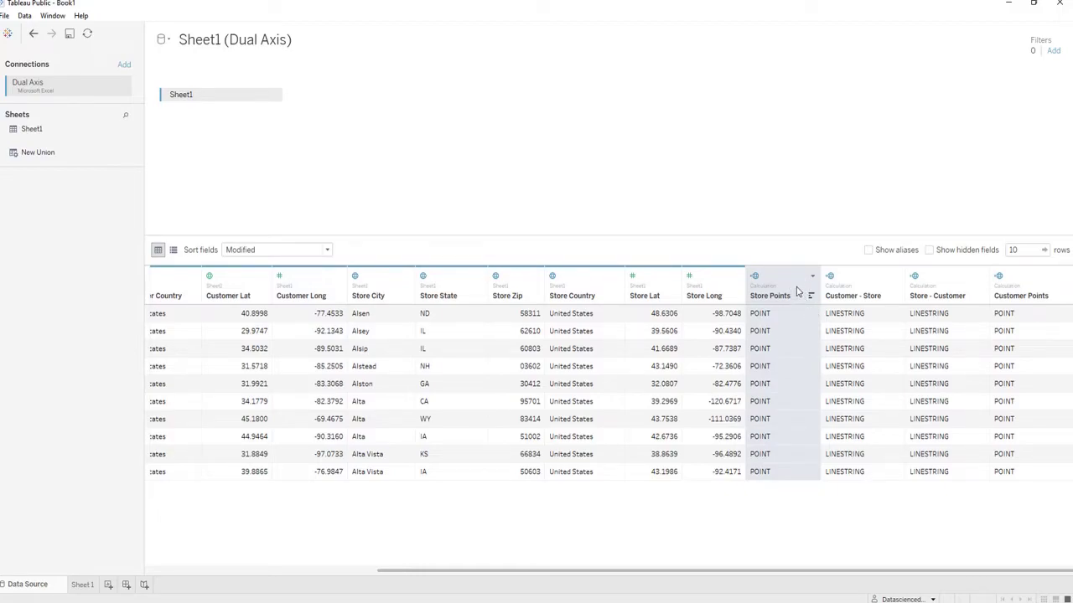
right_click(798, 291)
click(821, 295)
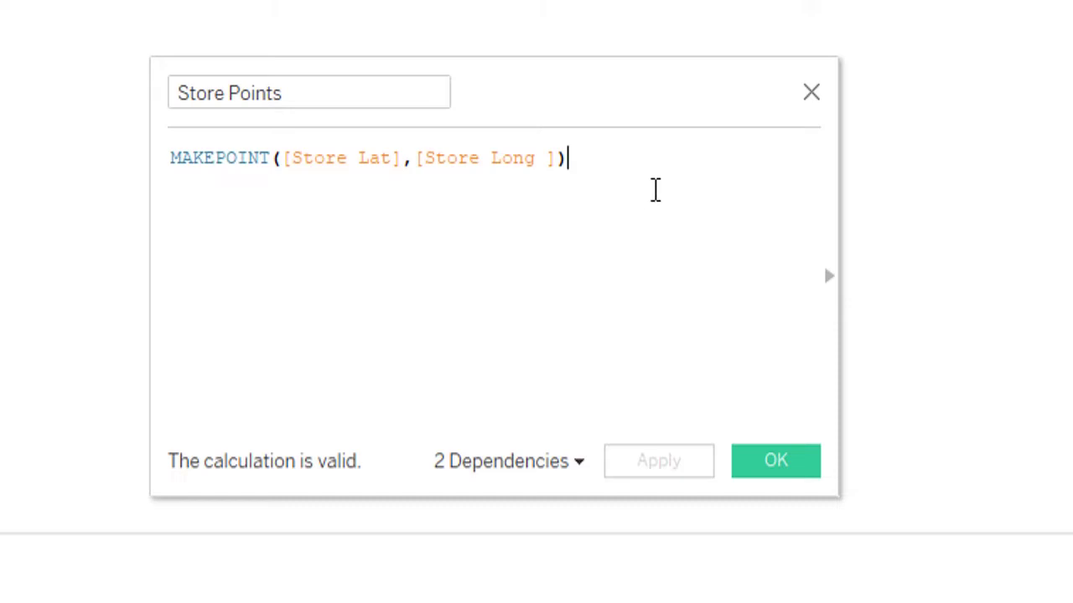
drag(652, 188, 132, 168)
click(405, 201)
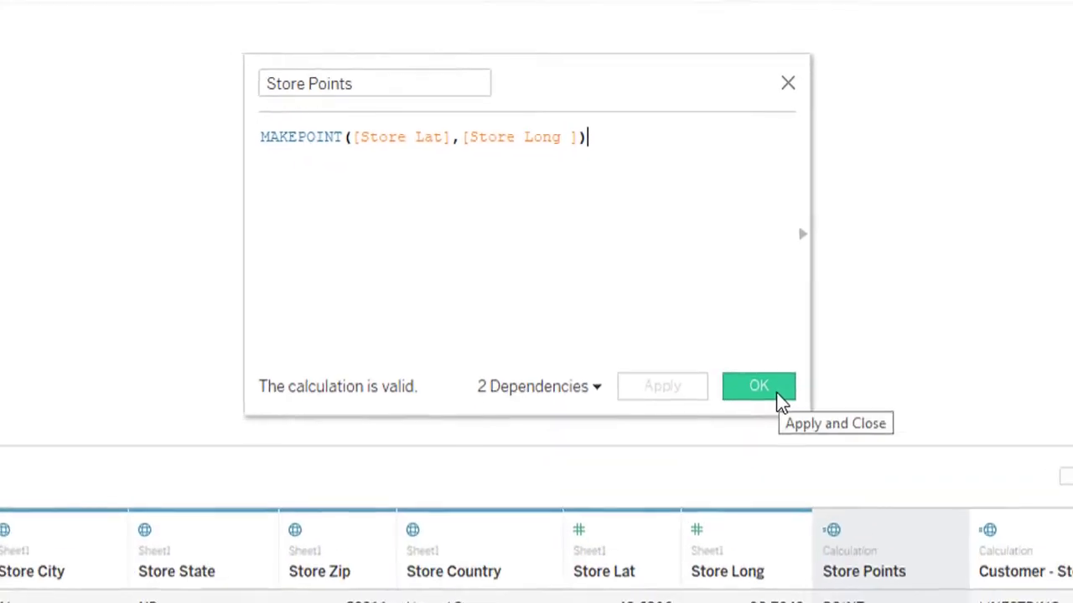
click(776, 392)
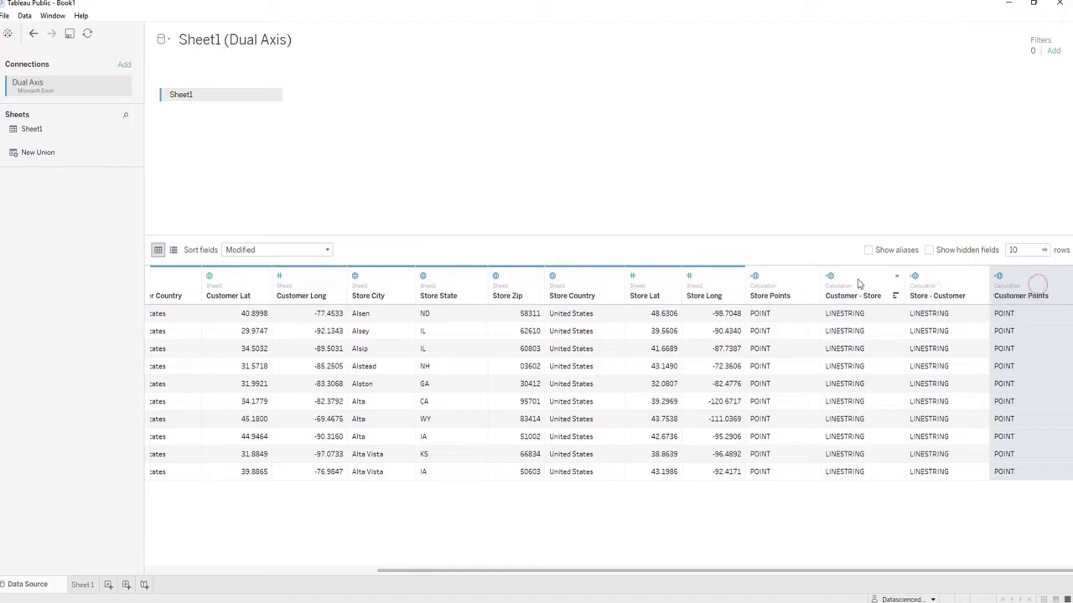
Step: Create a calculated field named Distance using DISTANCE([Store Points],[Customer Points])
right_click(780, 286)
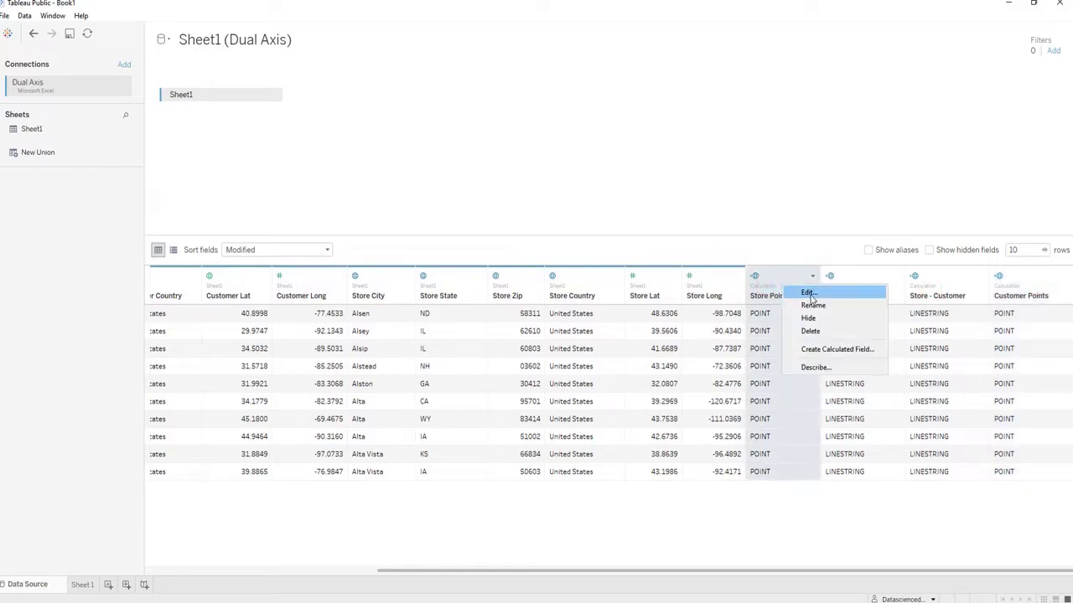
click(817, 349)
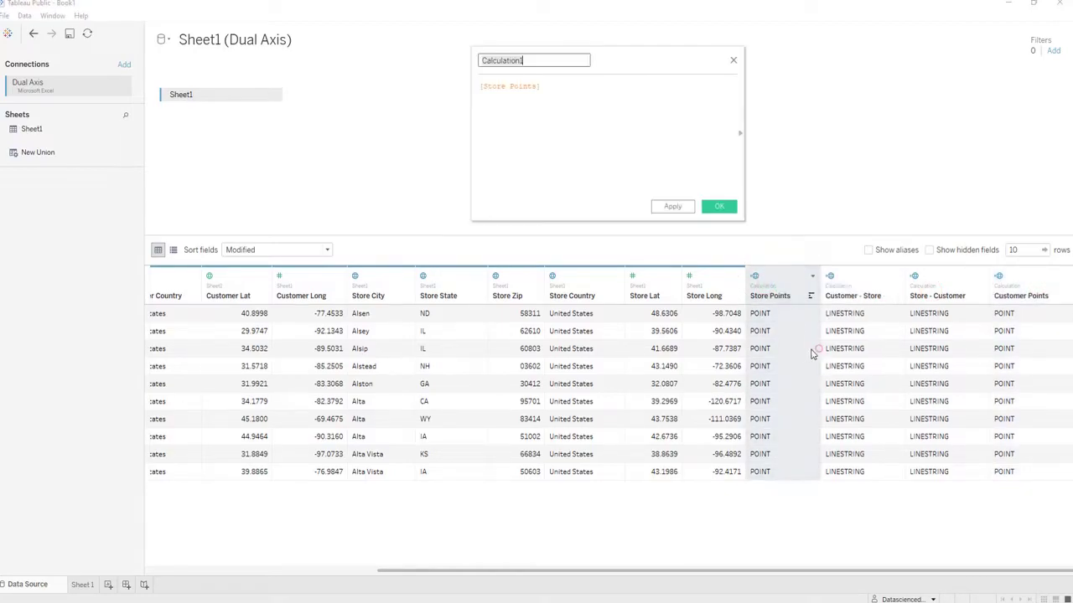
text(Di)
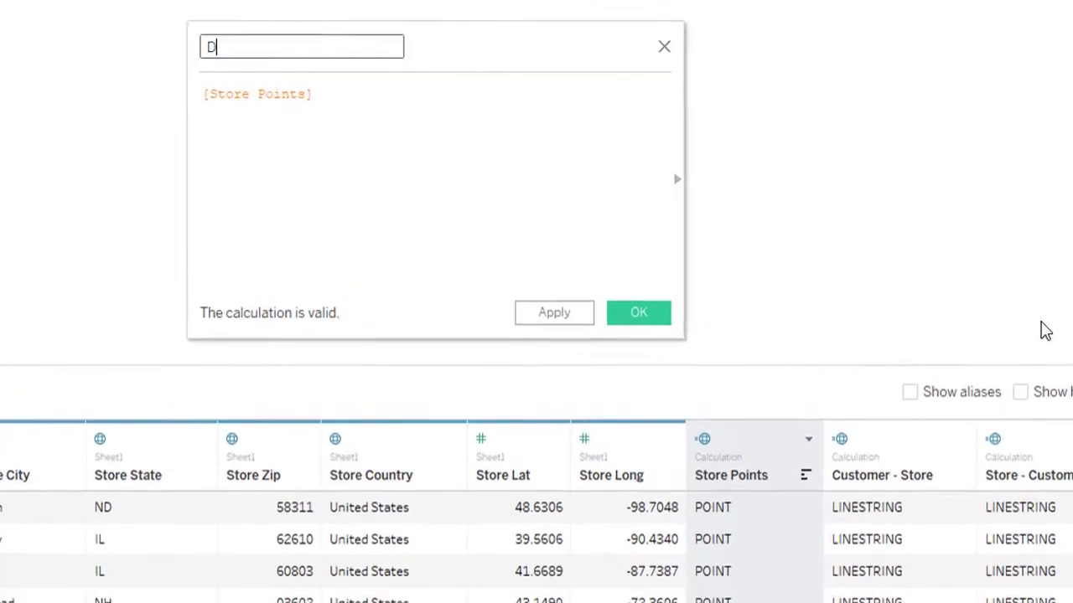
text(stance)
key(Tab)
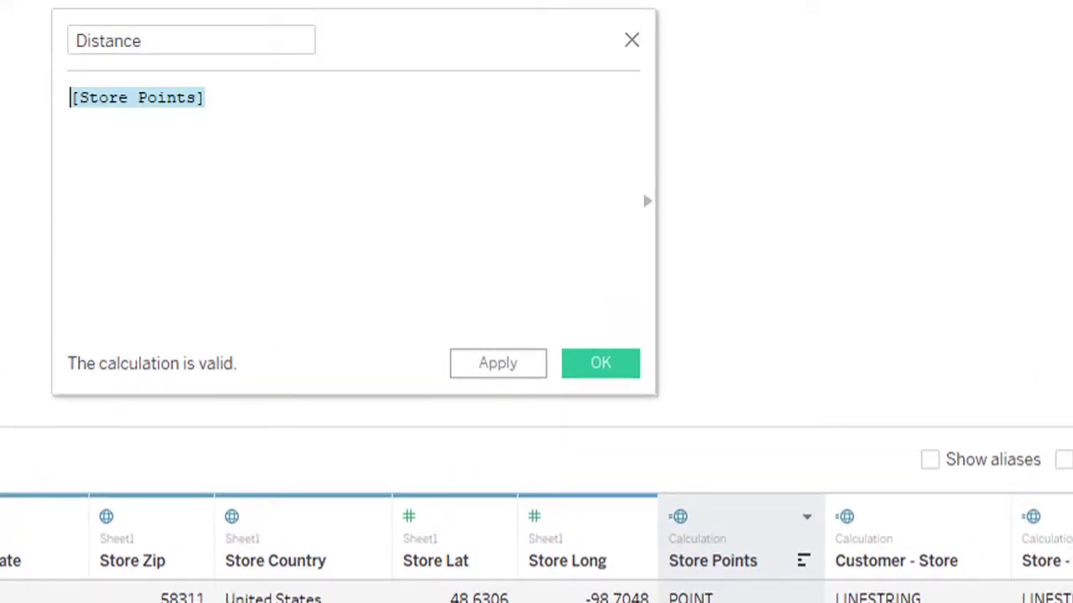
text(Dis)
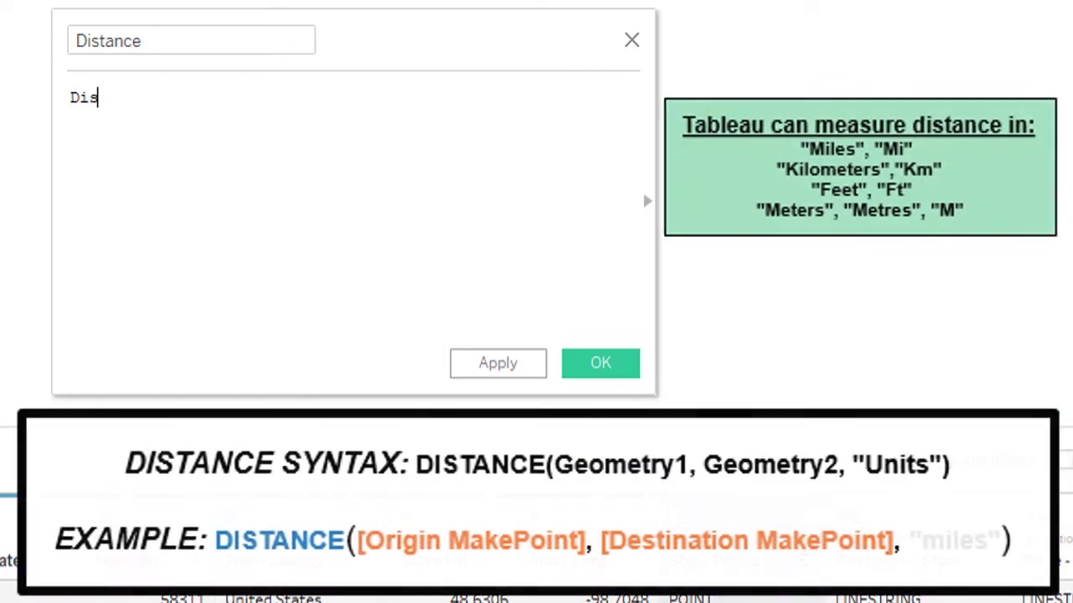
text(tance)
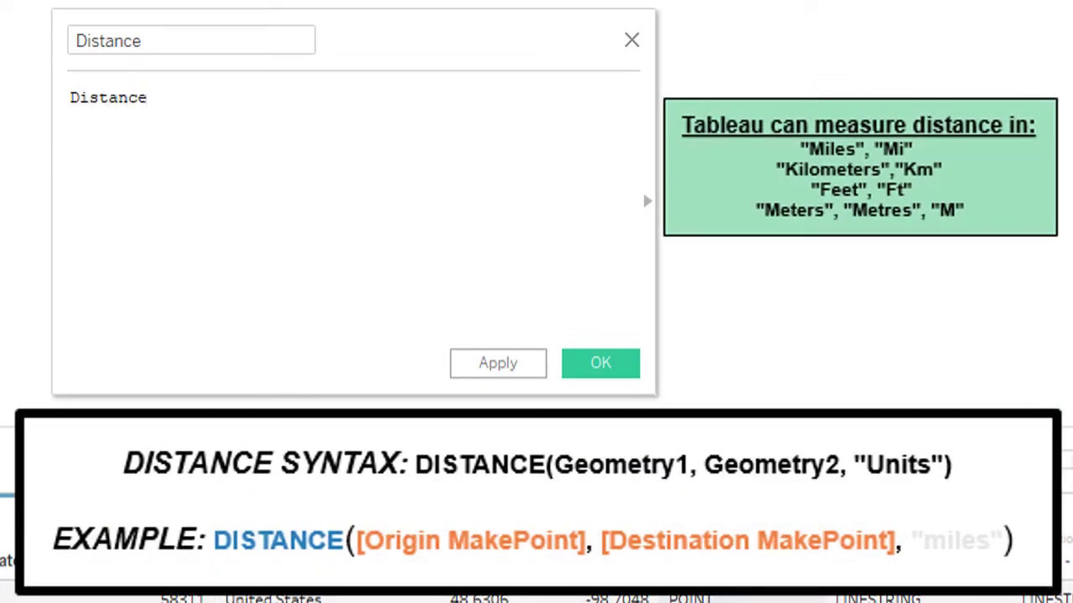
text(()
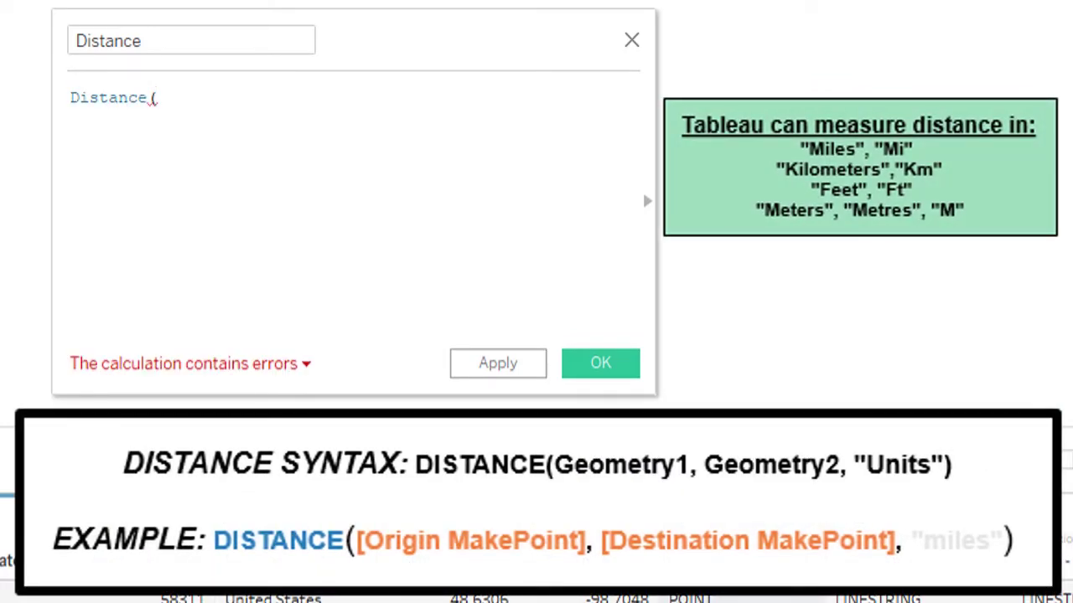
text(store poi)
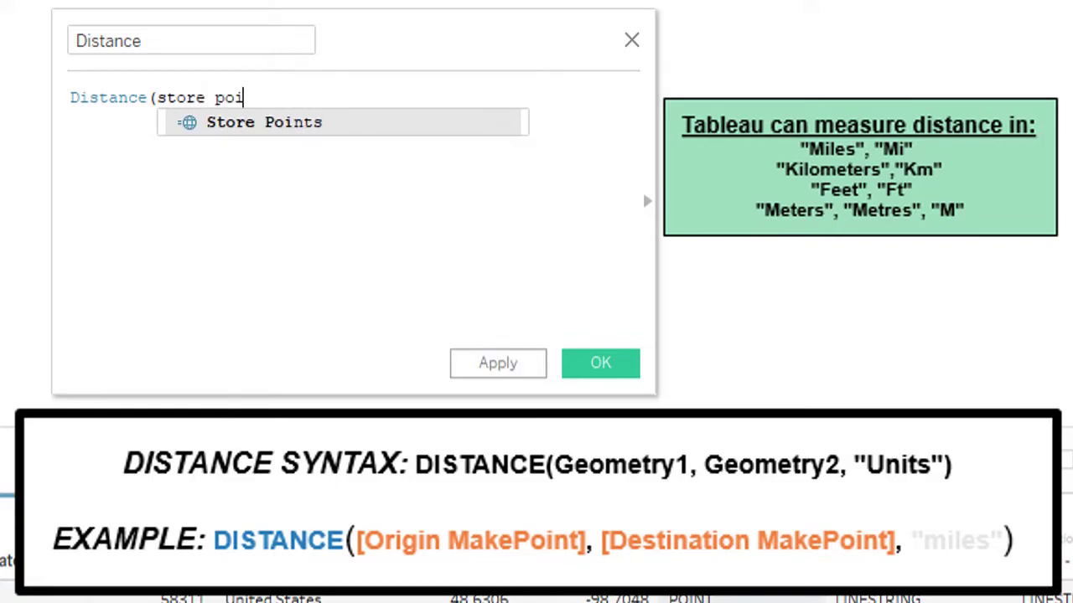
key(Return)
text(,customer pon)
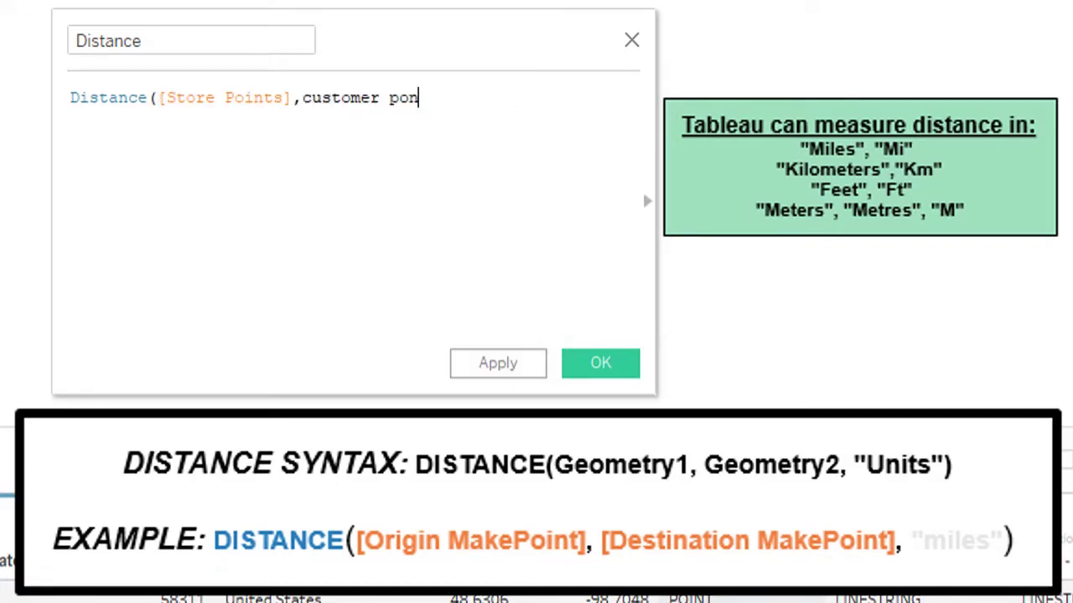
key(BackSpace)
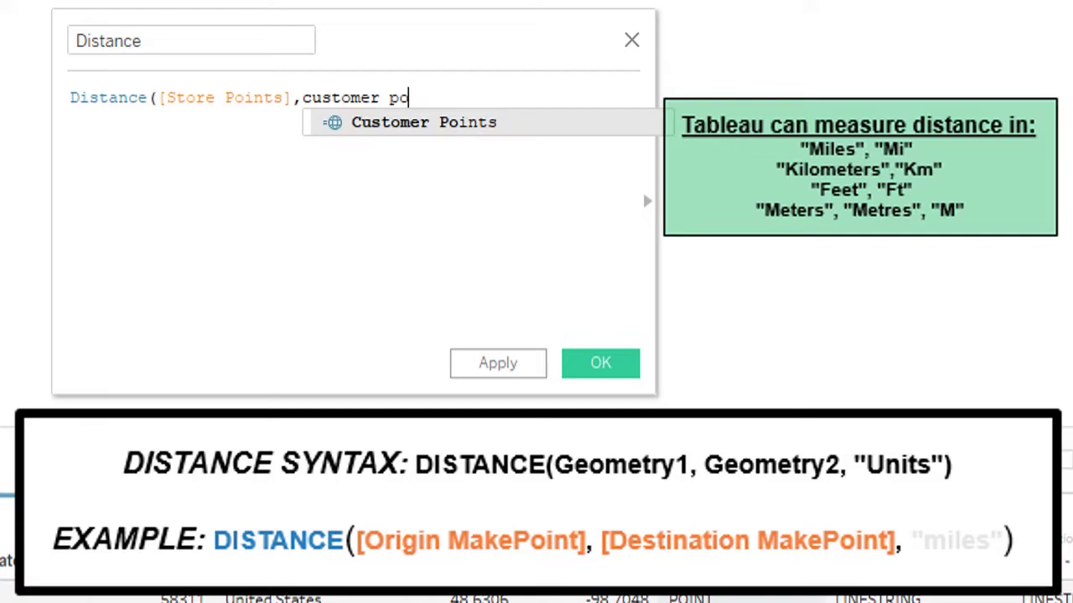
key(Return)
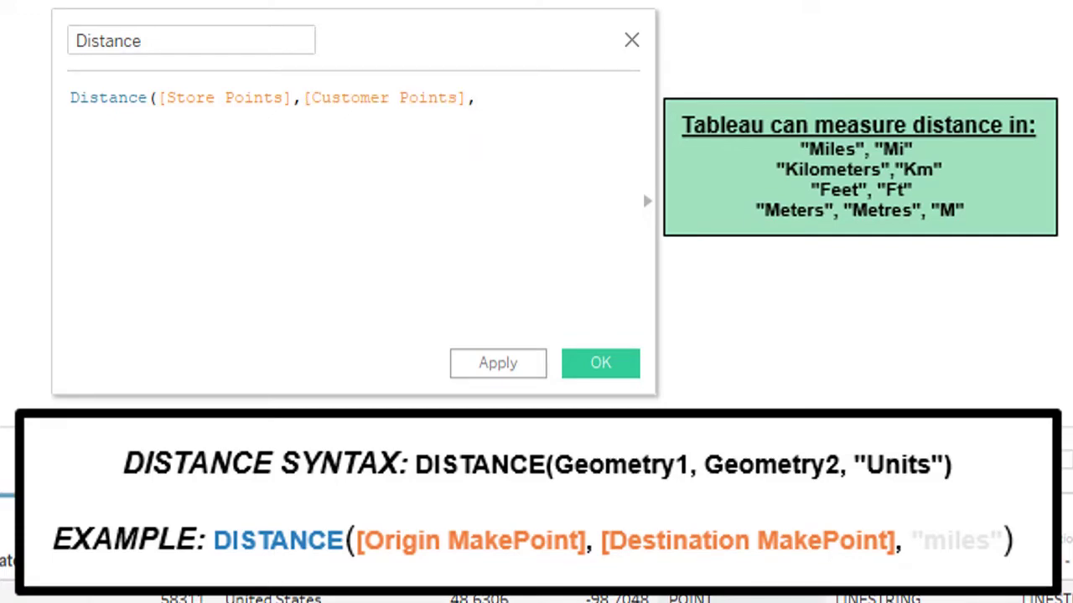
text(")
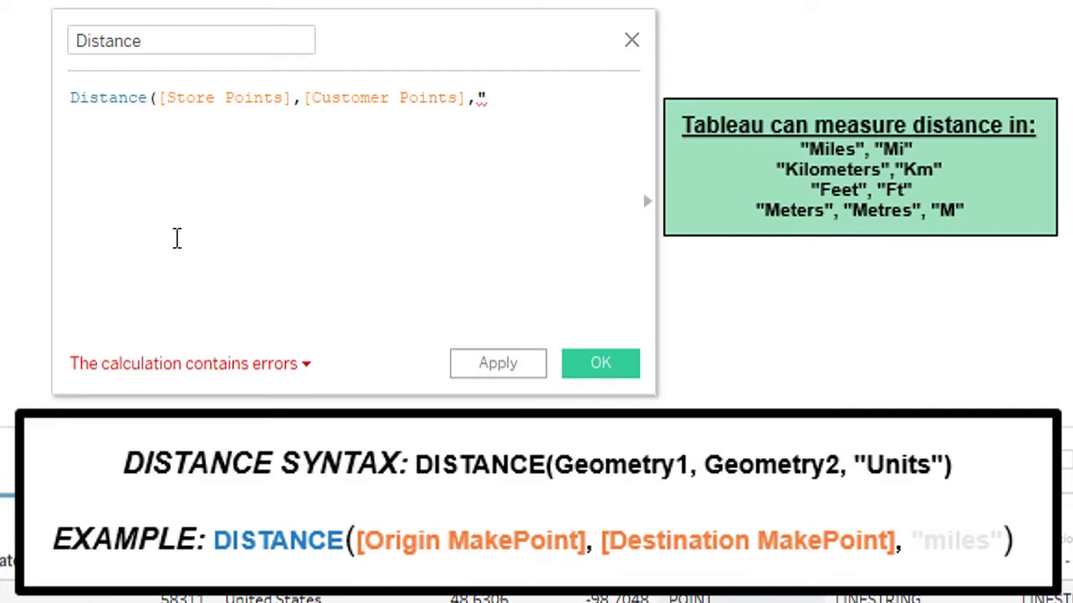
Step: Rename the field Distance(miles), add the "miles" unit argument, and save it
click(225, 37)
text(()
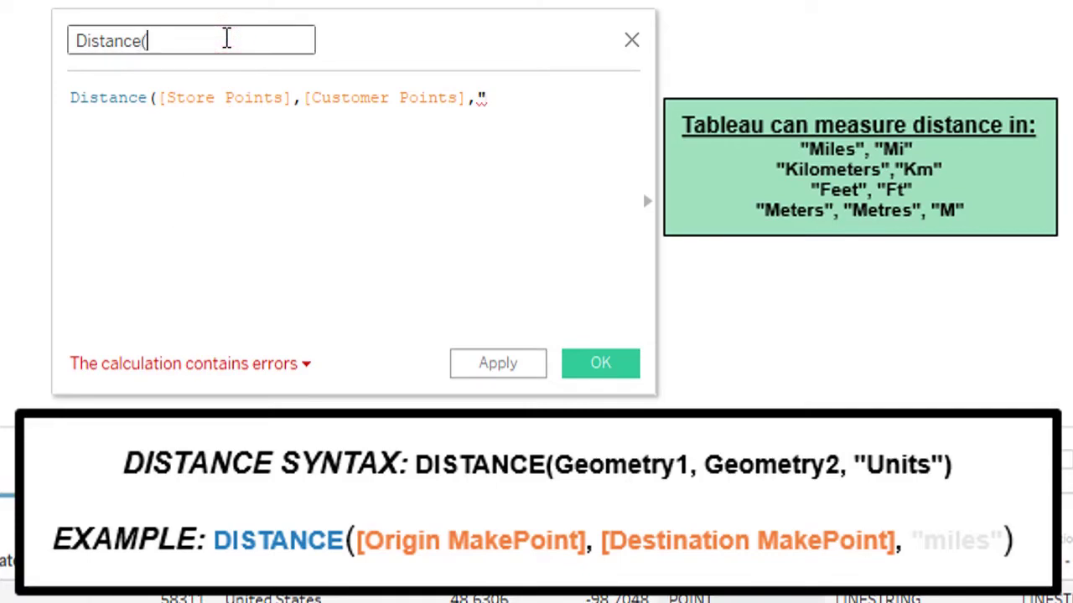
text(miles))
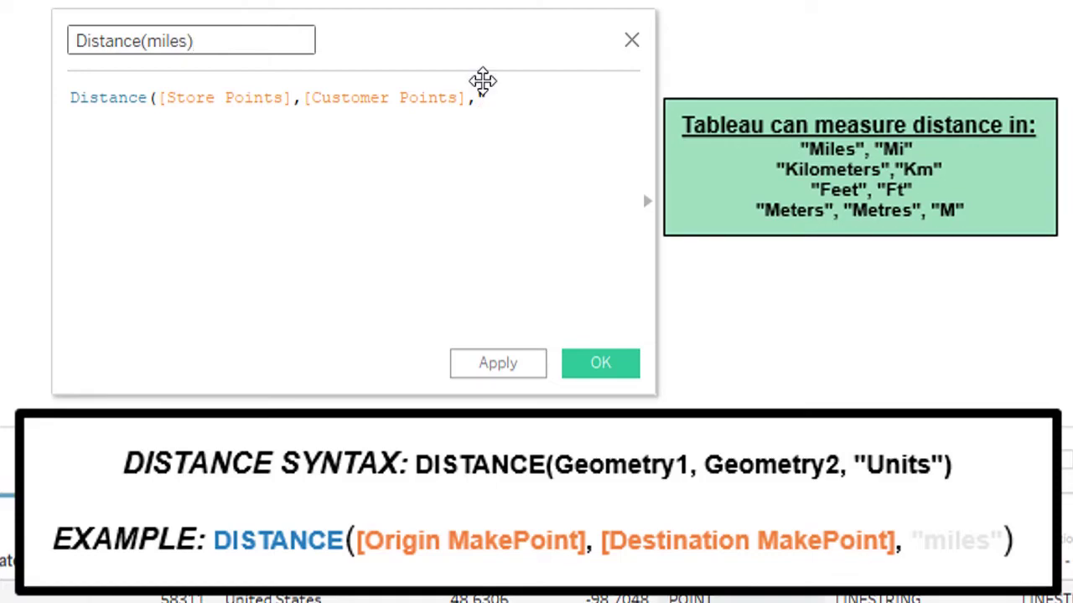
click(519, 82)
text(")
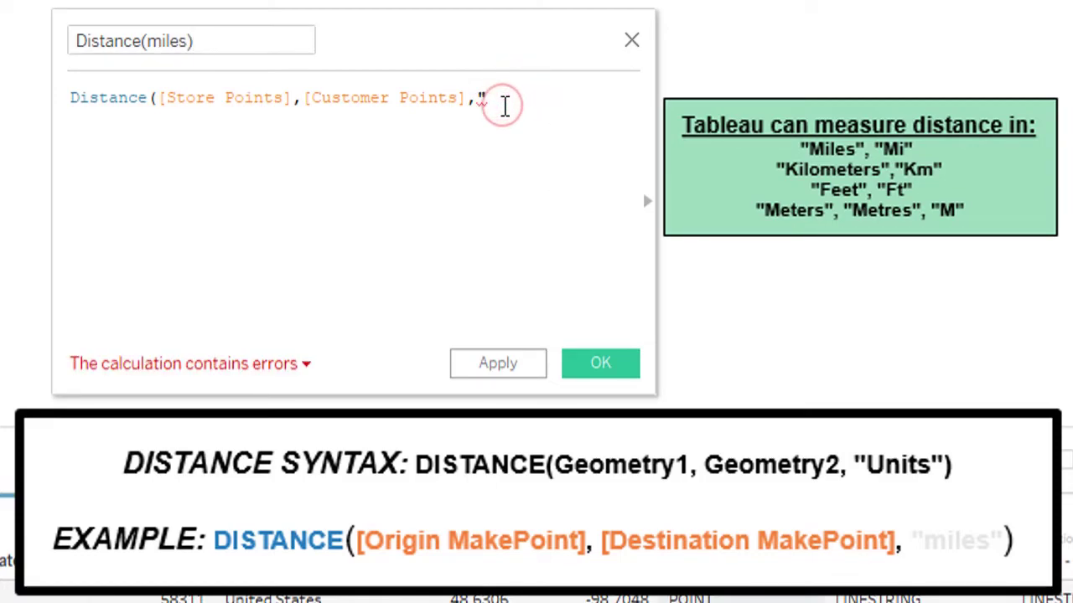
text(miles")
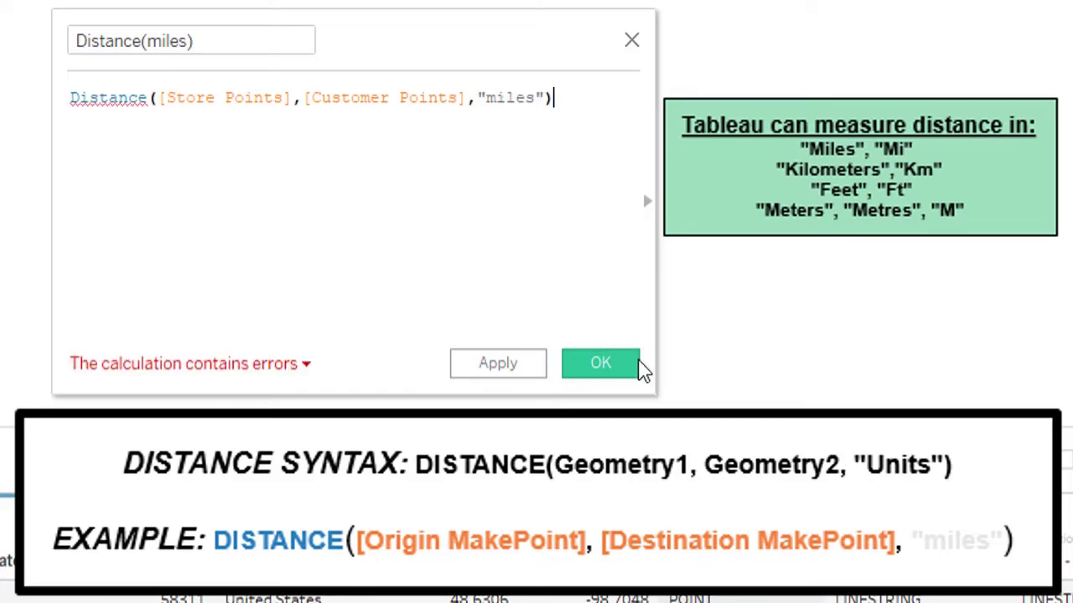
click(605, 360)
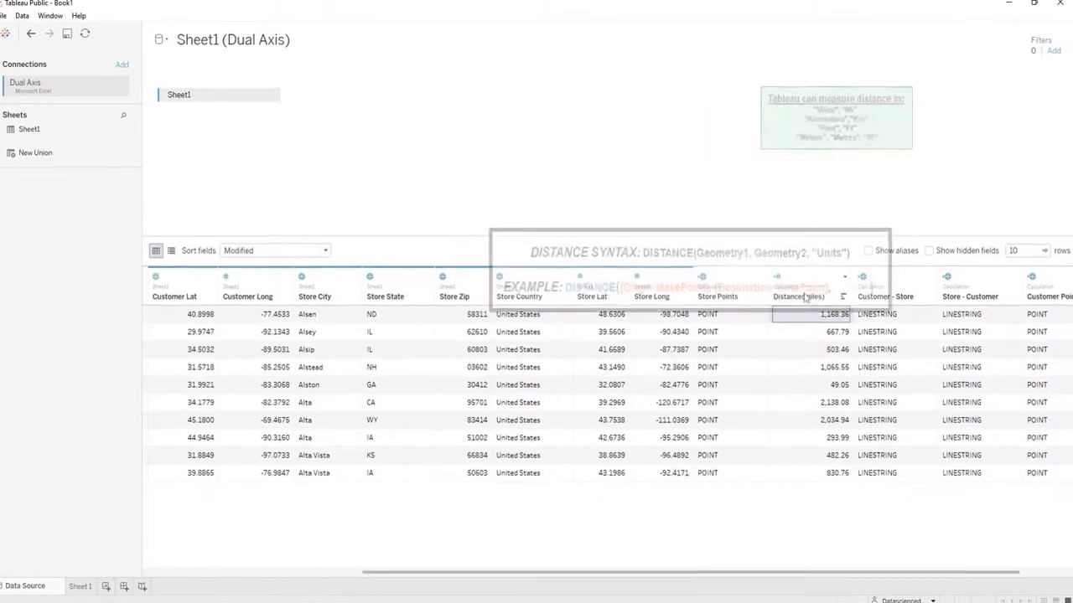
Step: Create a calculated field DISTANCE([Customer Points],[Store Points],"km")
click(805, 295)
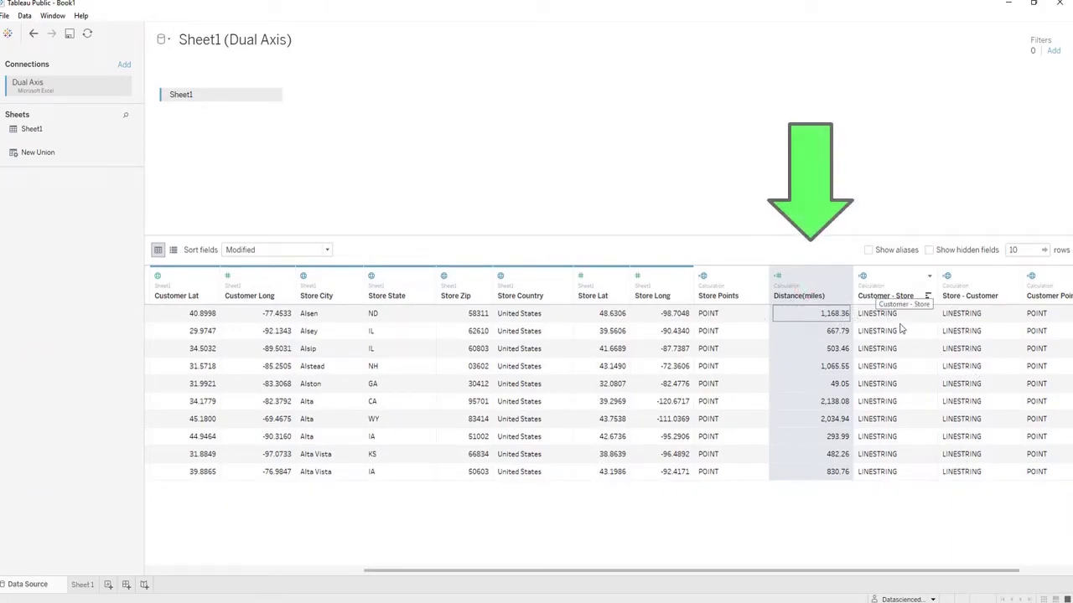
right_click(819, 285)
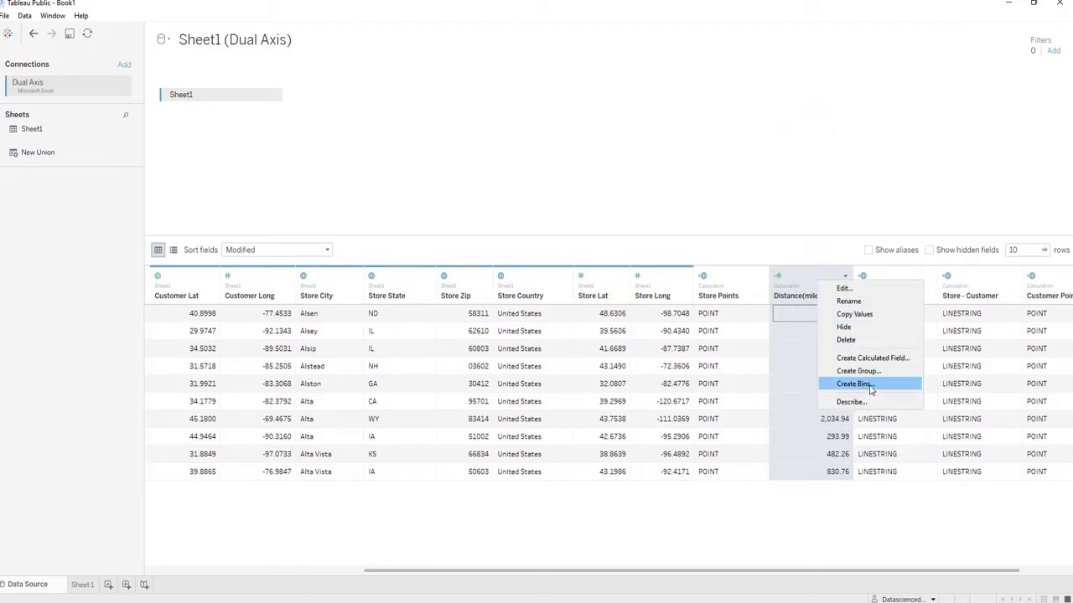
click(873, 358)
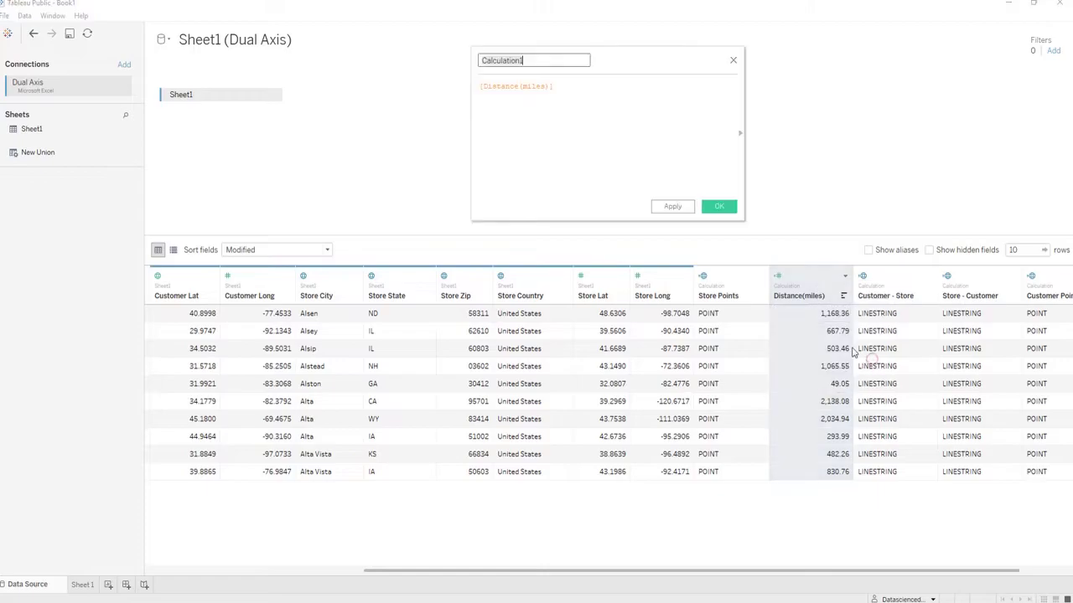
text(Distance)
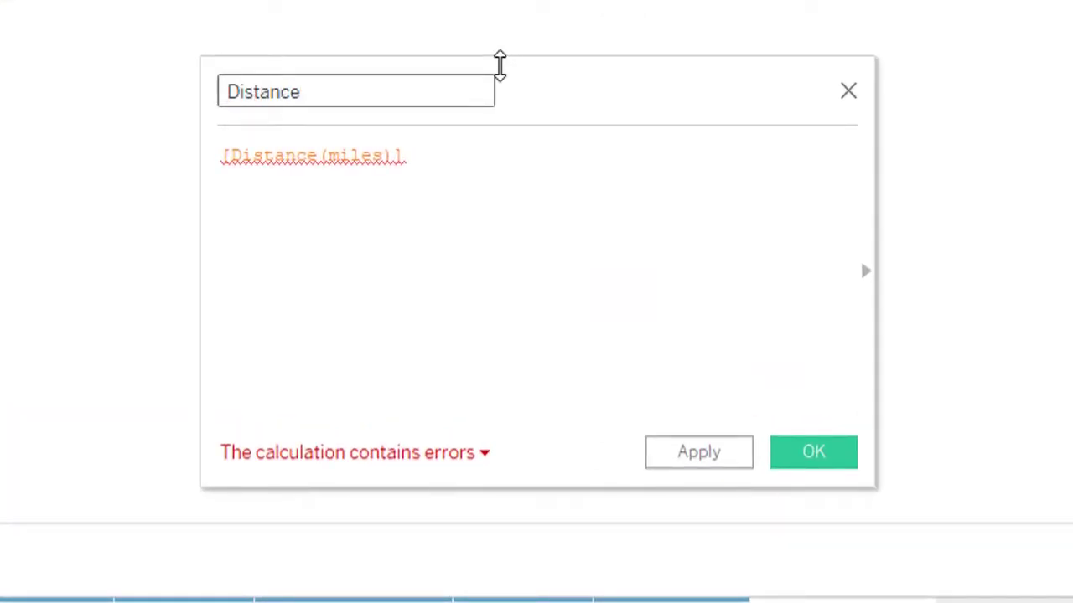
key(Tab)
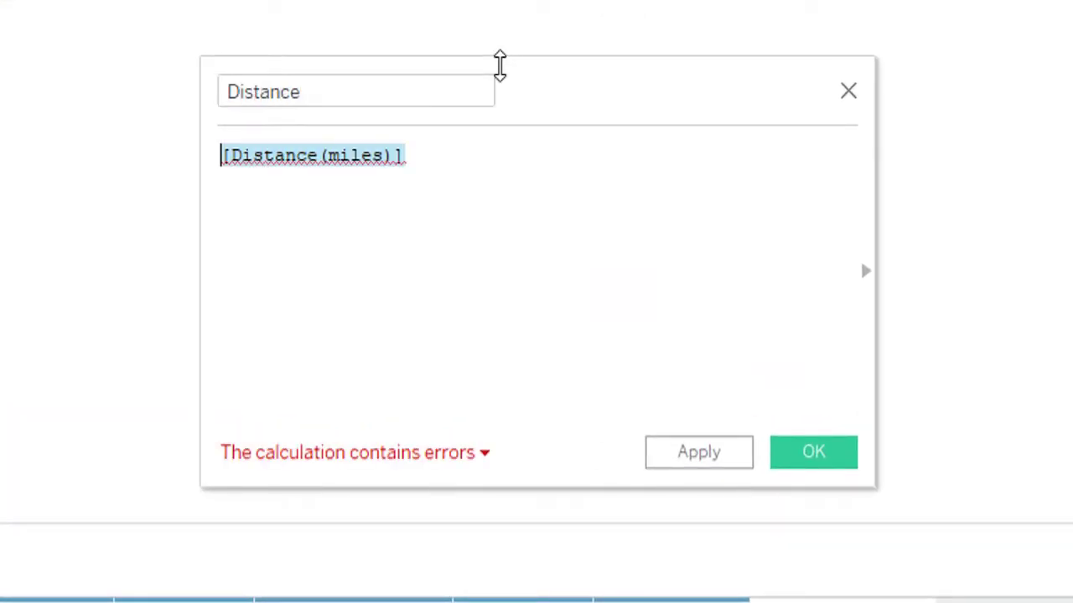
text(Distance()
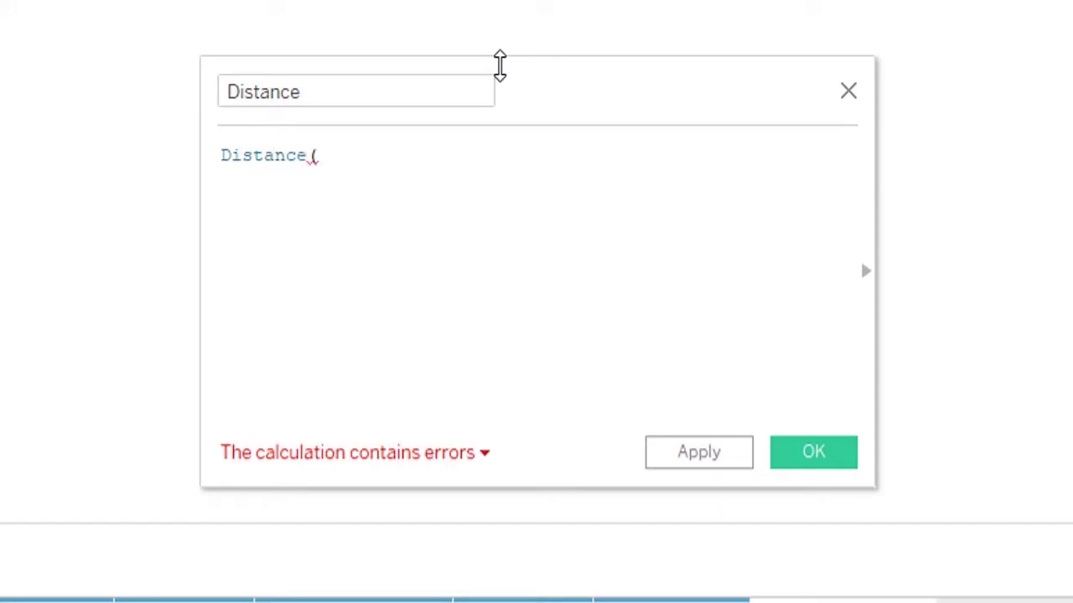
text(customer po)
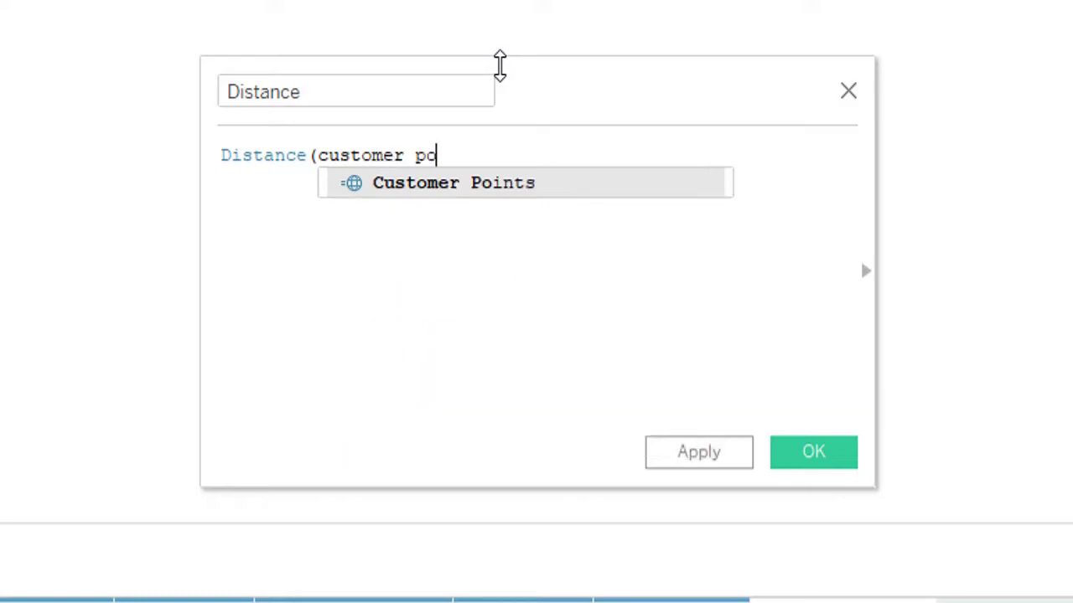
key(Return)
text(,store po)
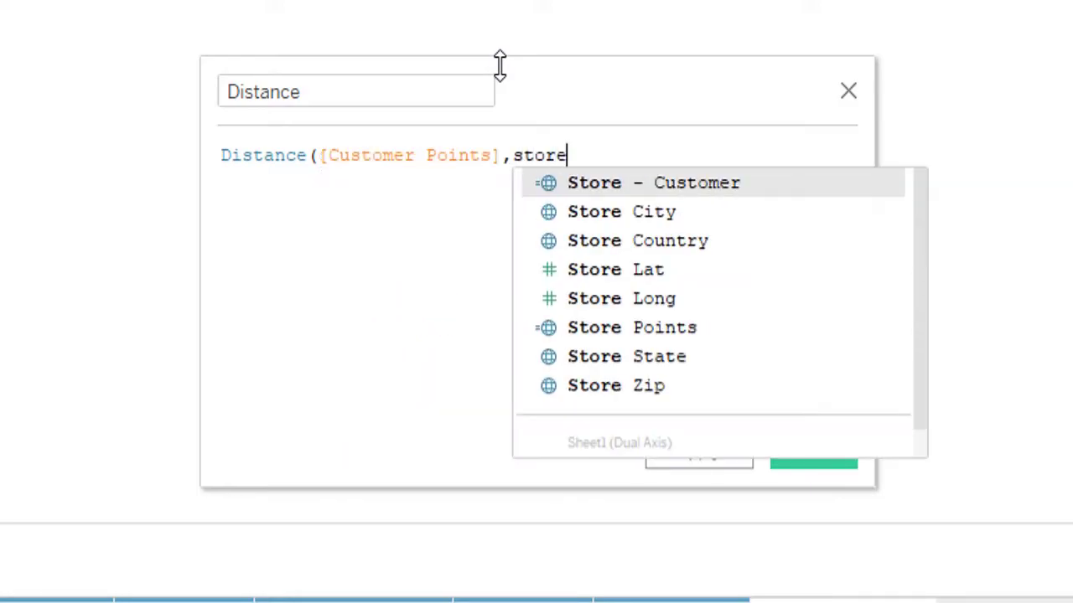
key(Return)
text(,)
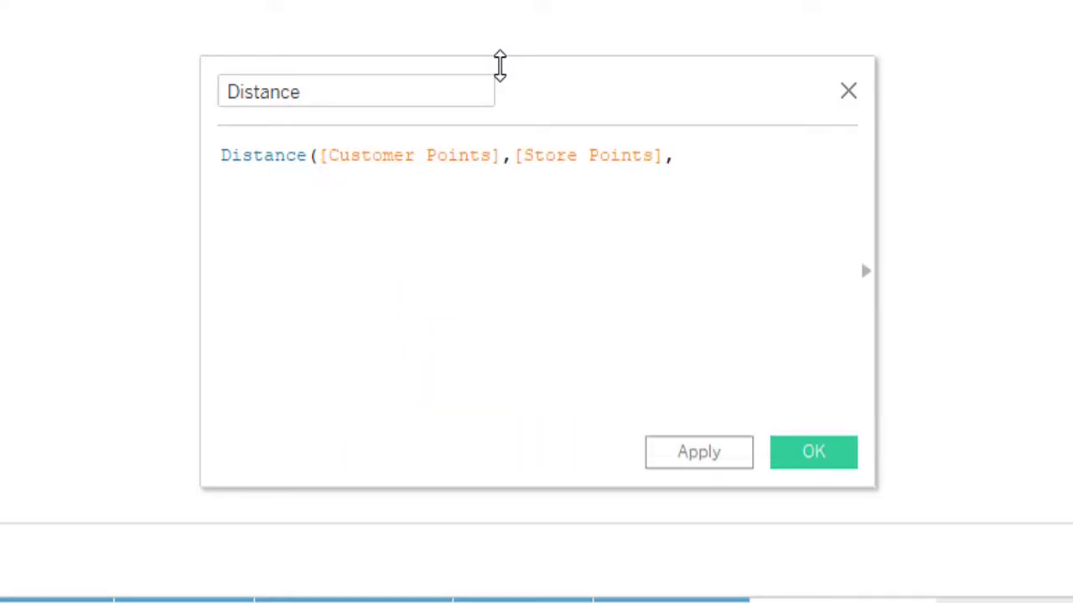
text("km"))
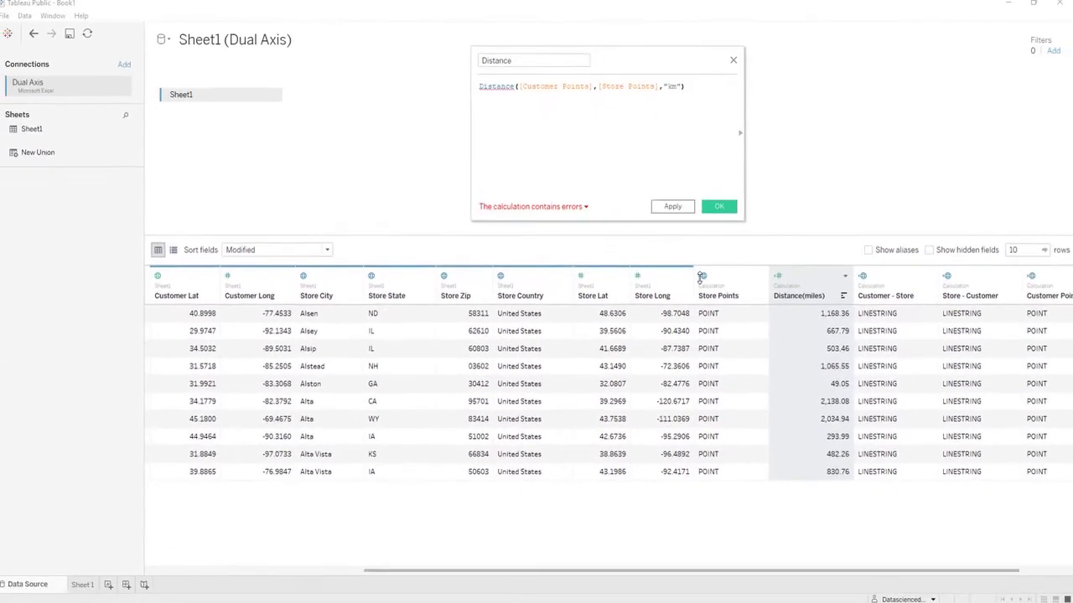
click(719, 206)
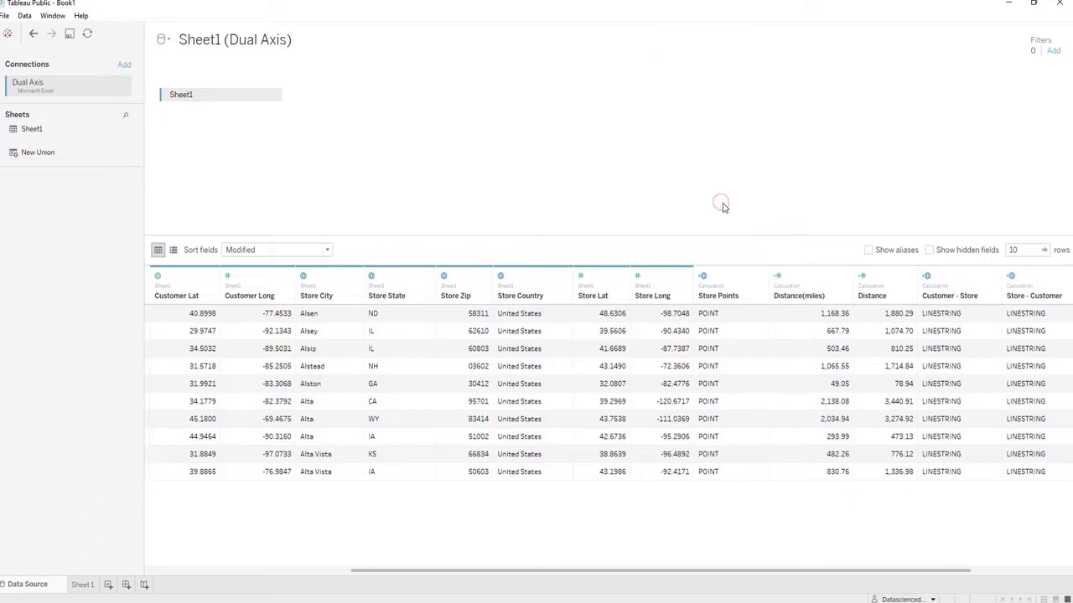
Step: Rename the new kilometre column to Distance(KM)
double_click(882, 300)
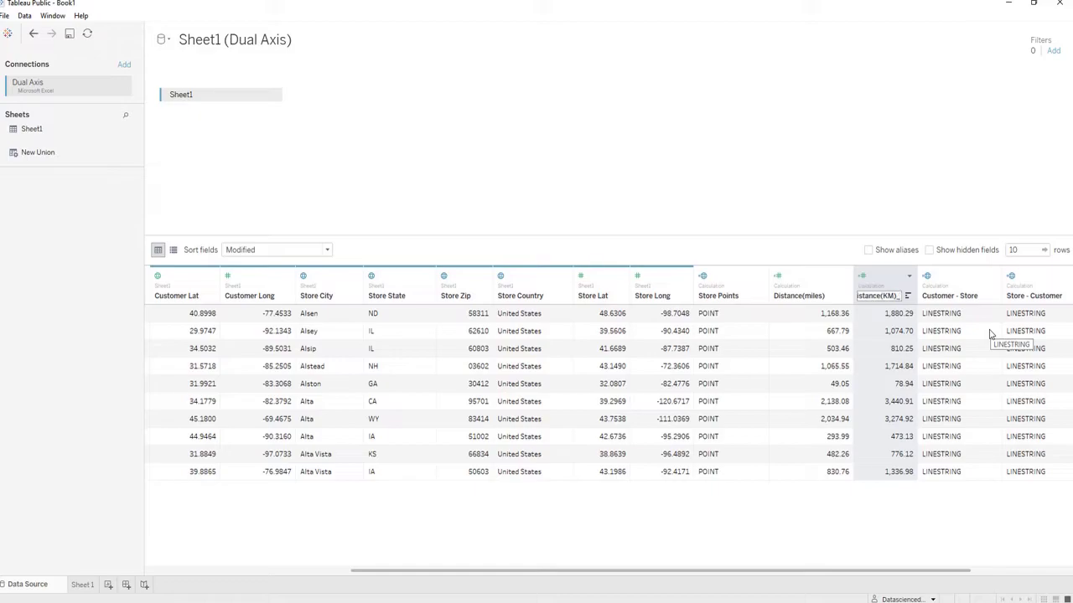
click(935, 556)
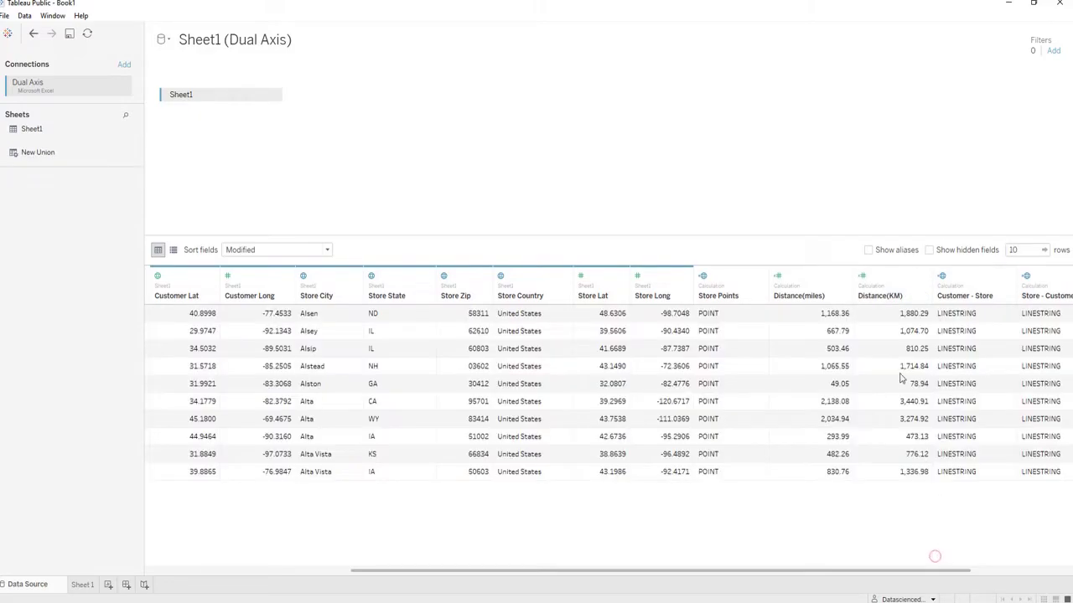
click(827, 283)
Step: Check the Distance(miles) formula, then create DISTANCE([Customer Points],[Store Points],"ft")
right_click(827, 283)
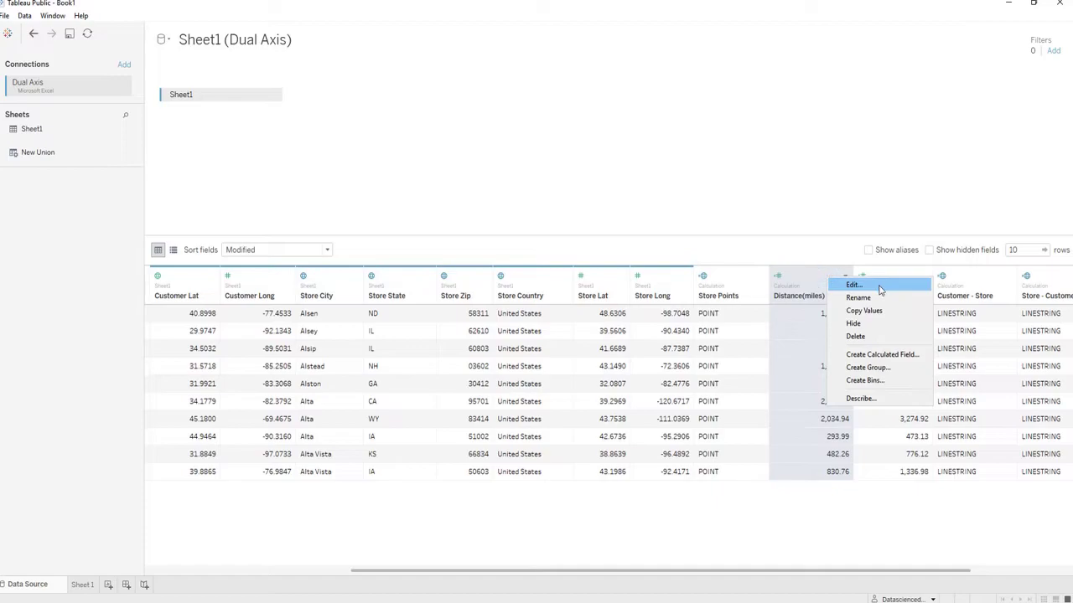
click(853, 285)
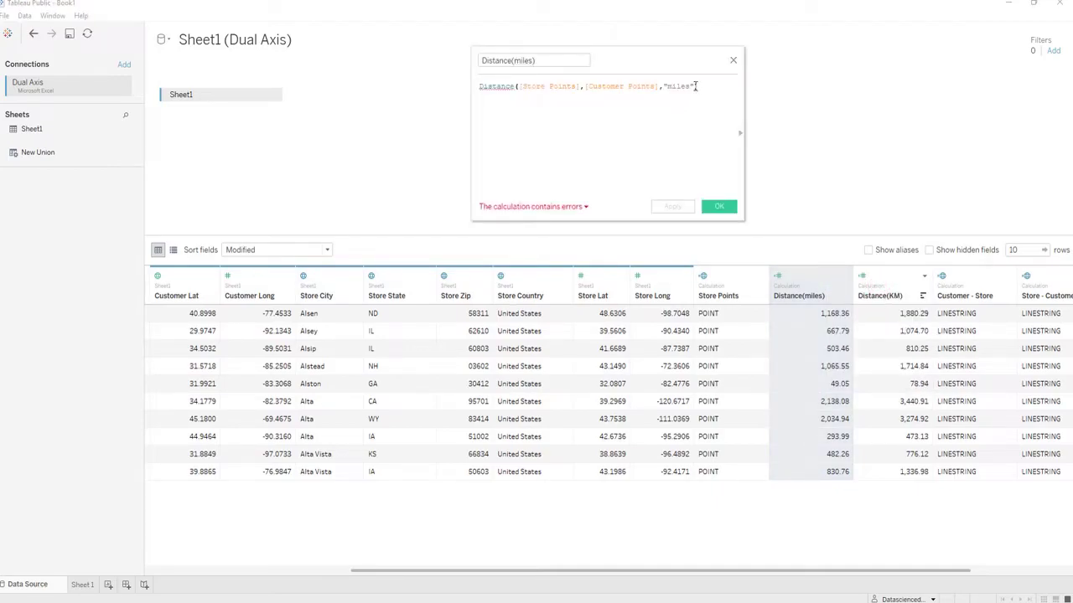
click(720, 208)
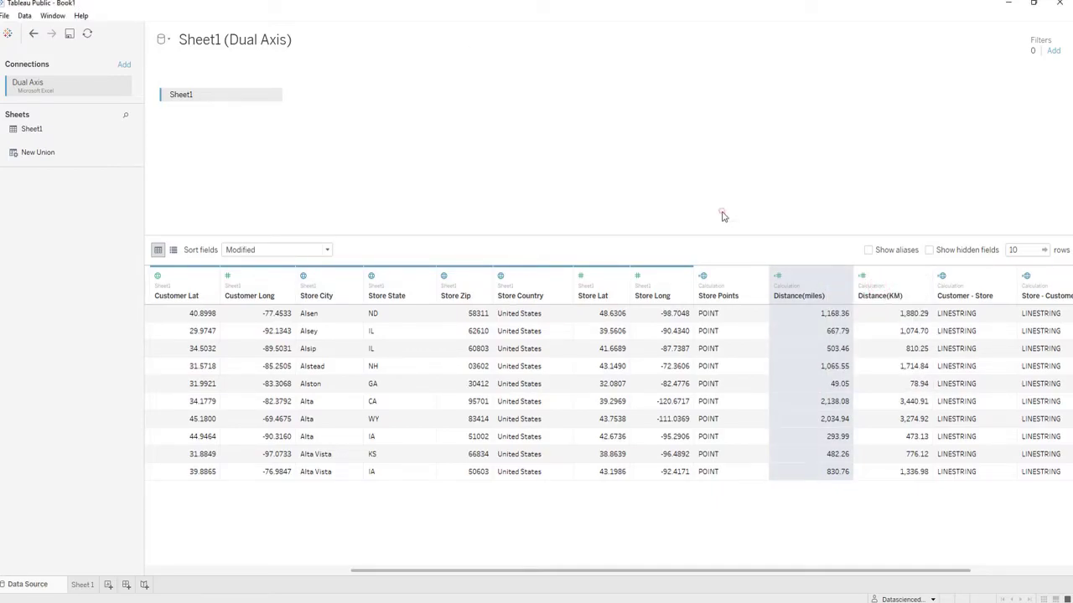
right_click(796, 278)
click(845, 355)
key(ctrl+a)
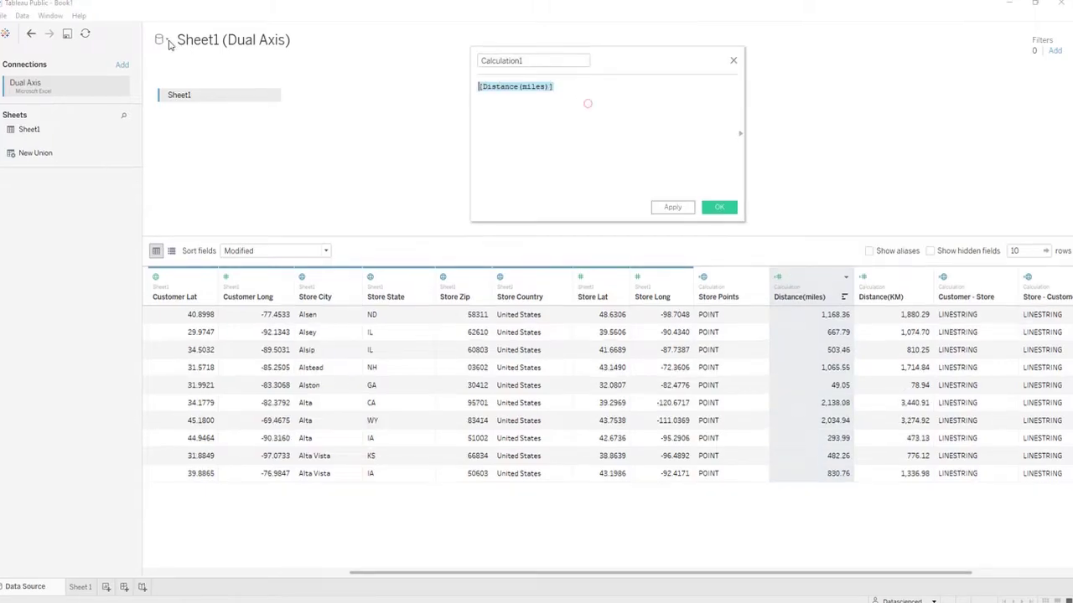
text(Distan)
text(ce)
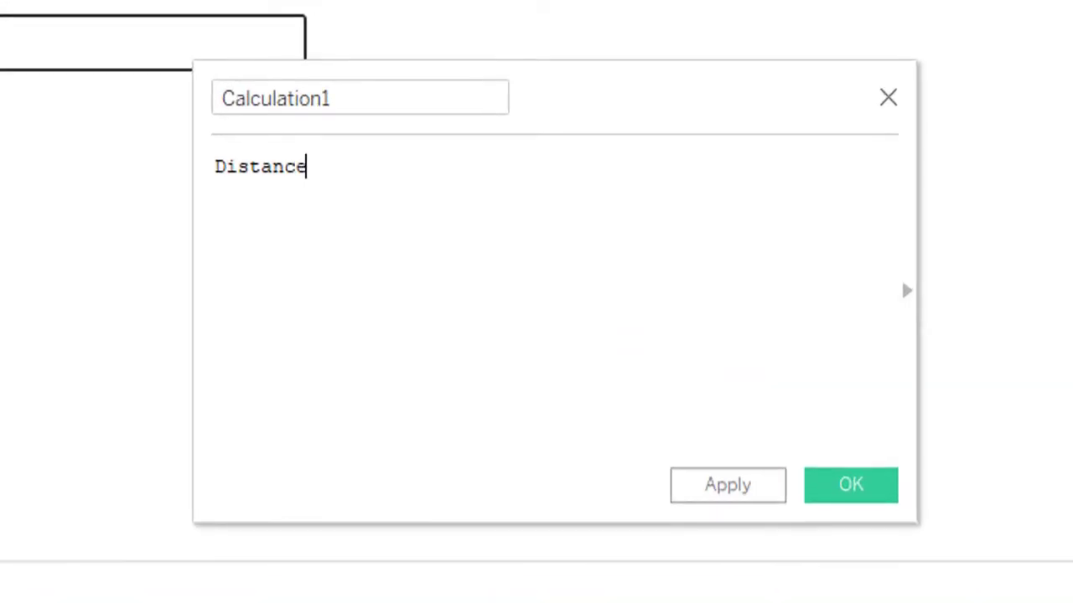
text((customer po)
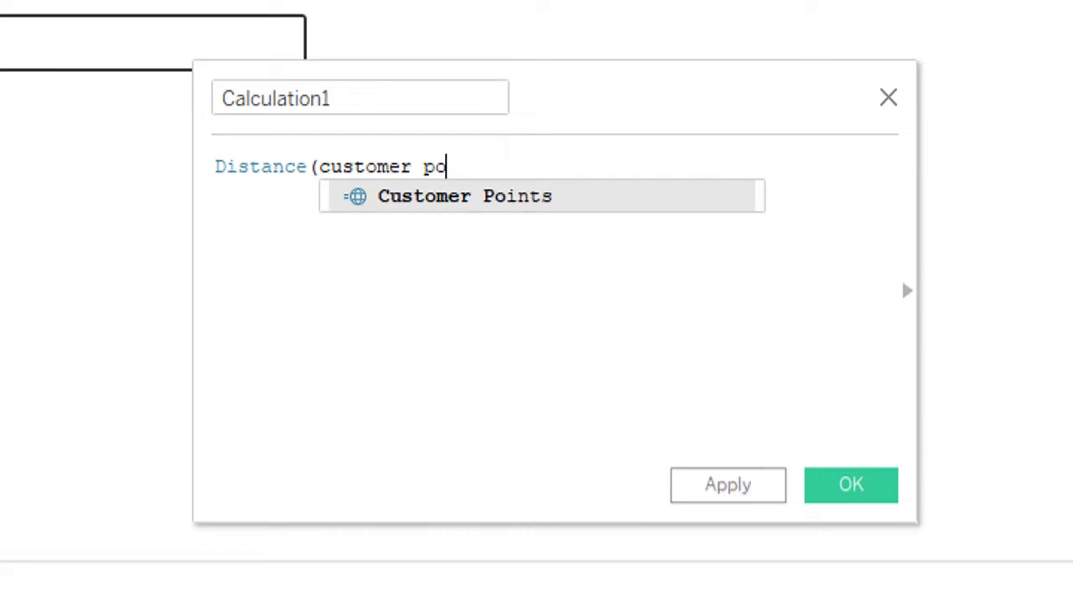
key(Return)
text(,store po)
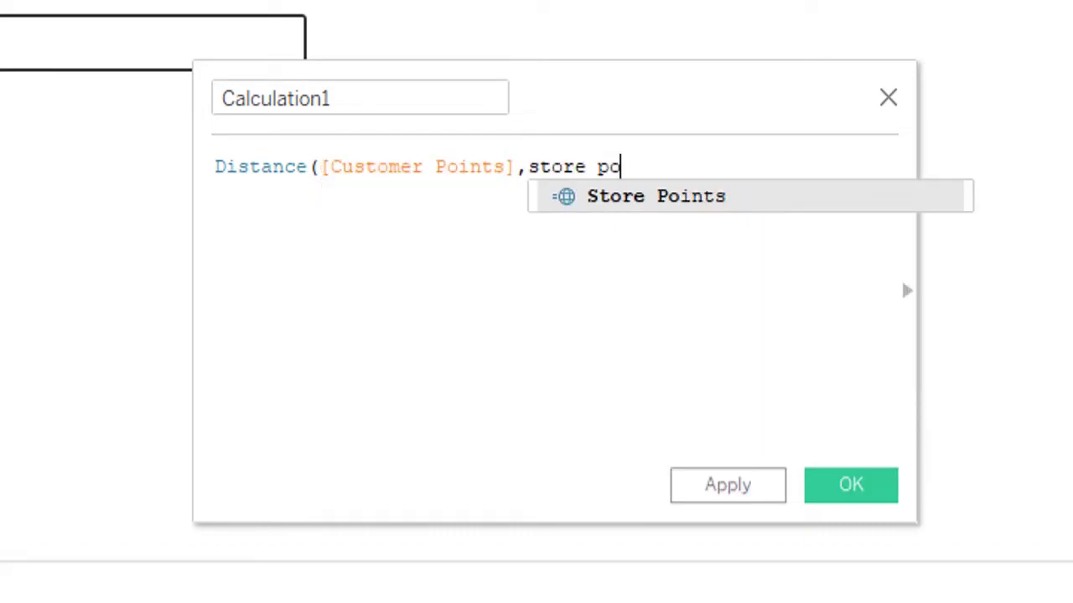
key(Return)
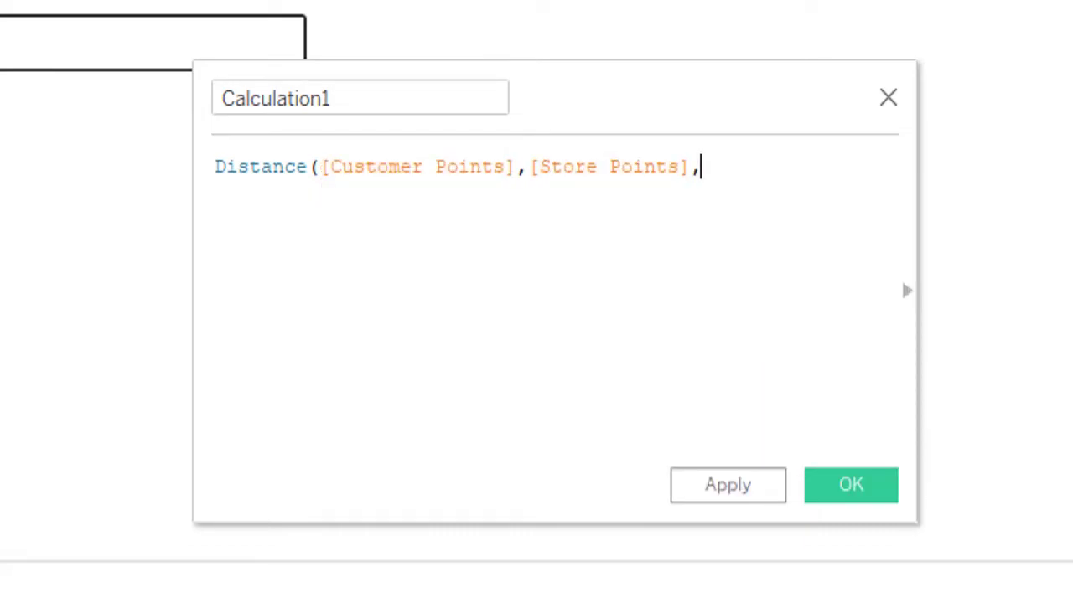
text(,"ft"))
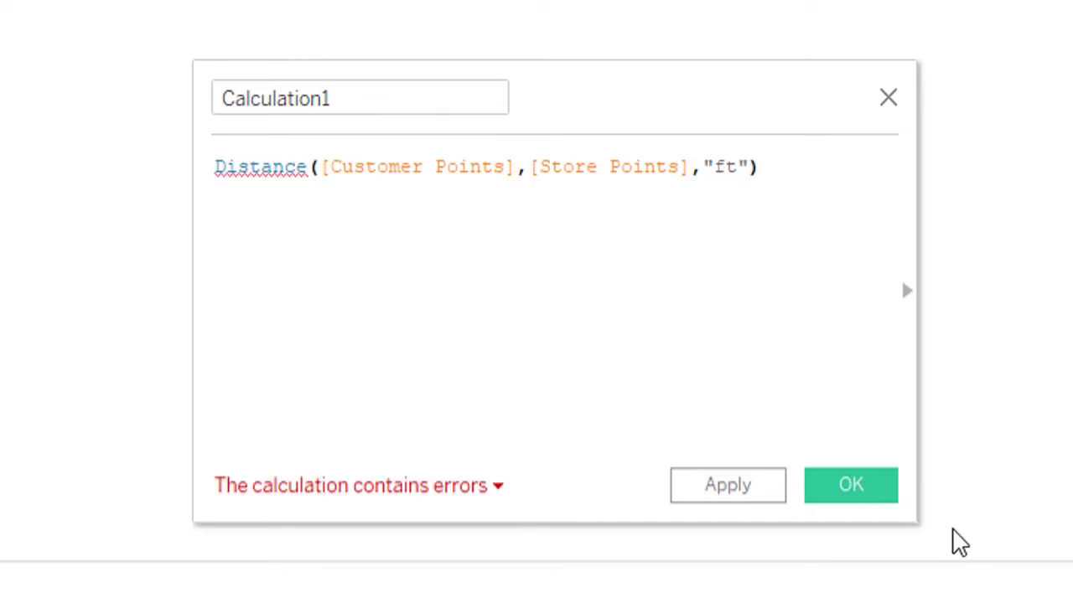
click(851, 488)
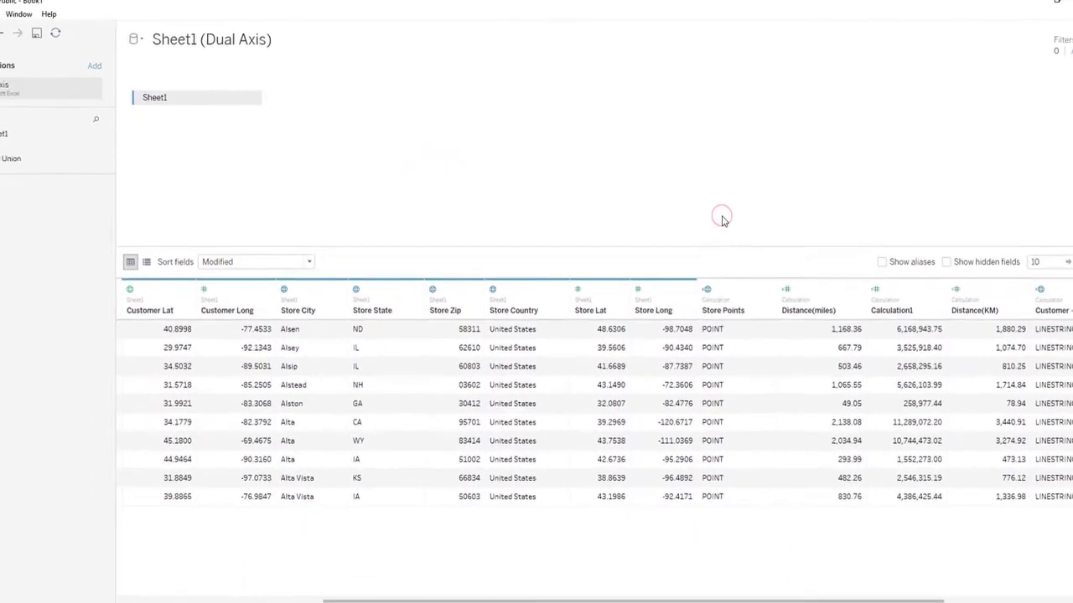
Step: Rename the Calculation1 column to Distance(Feet)
double_click(902, 296)
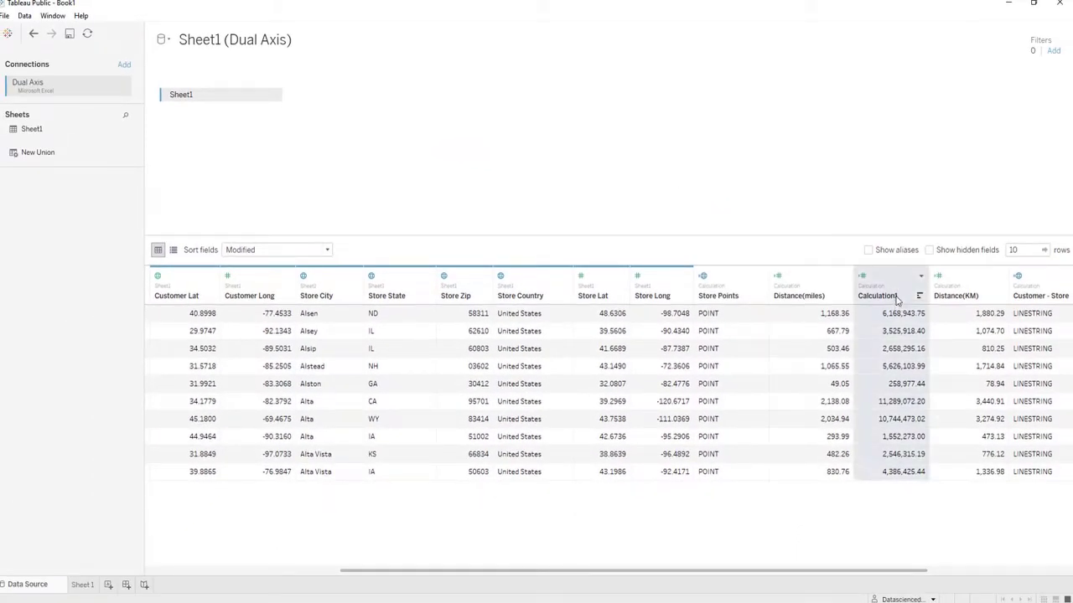
text(D)
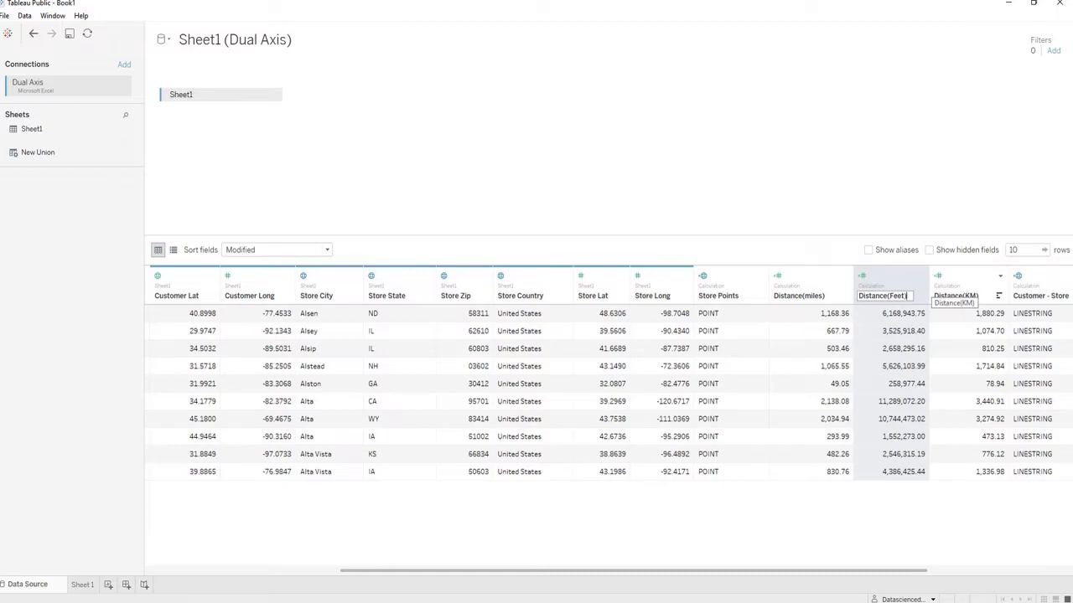
text(istance(Feet))
key(Return)
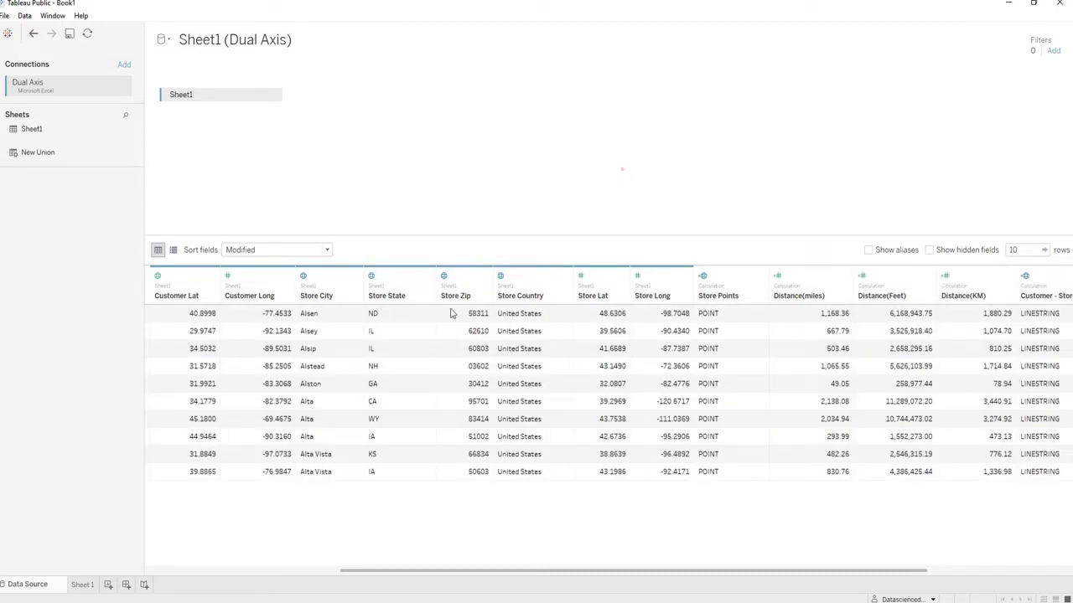
Step: Go to Sheet 1, dismiss the data source error, and inspect the map's route lines
click(84, 585)
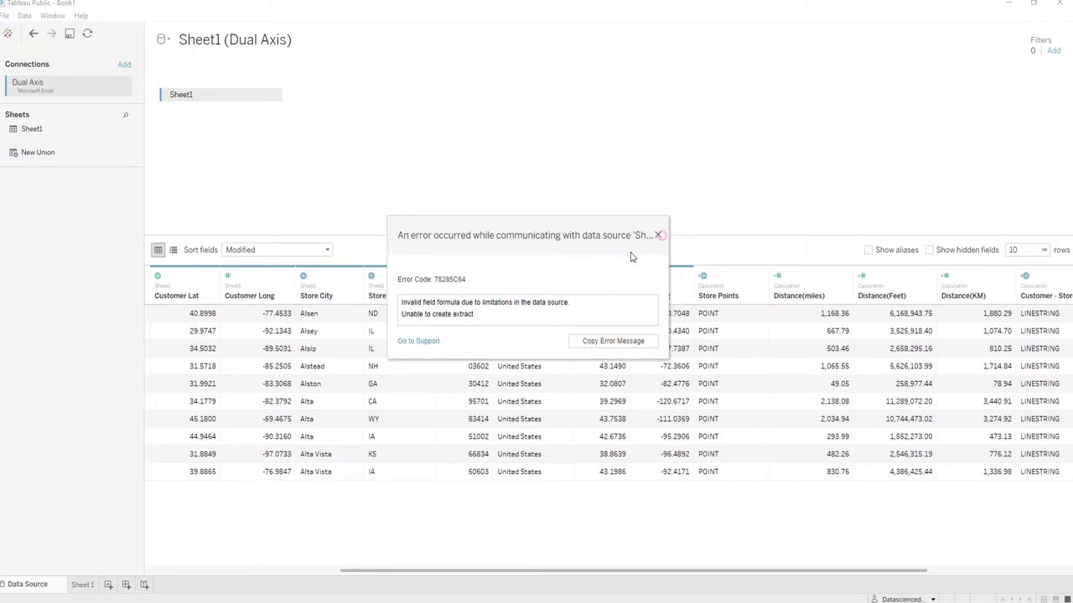
click(658, 235)
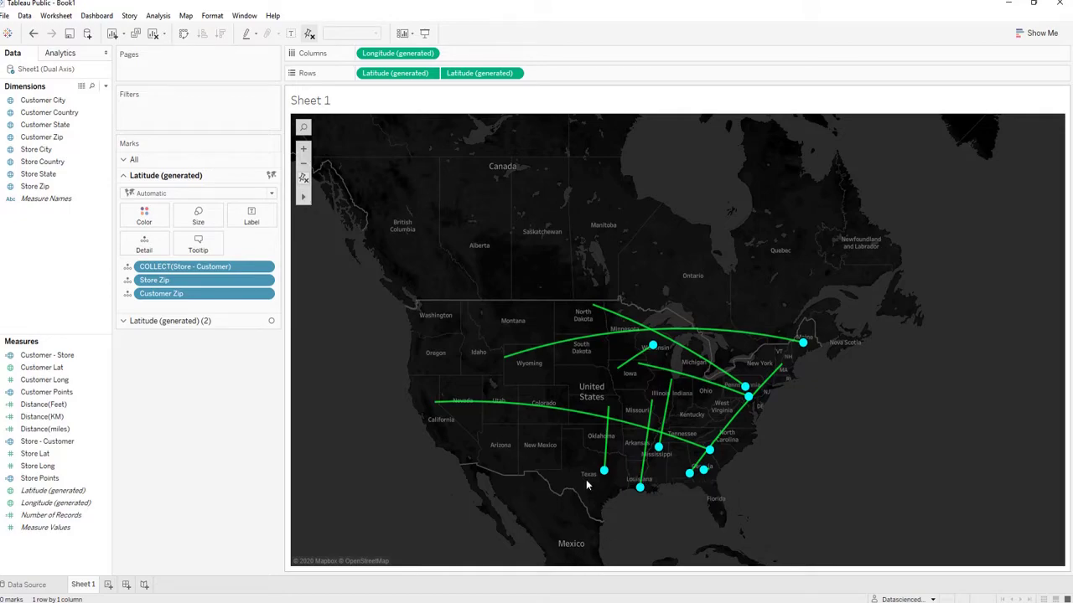
mouse_move(607, 447)
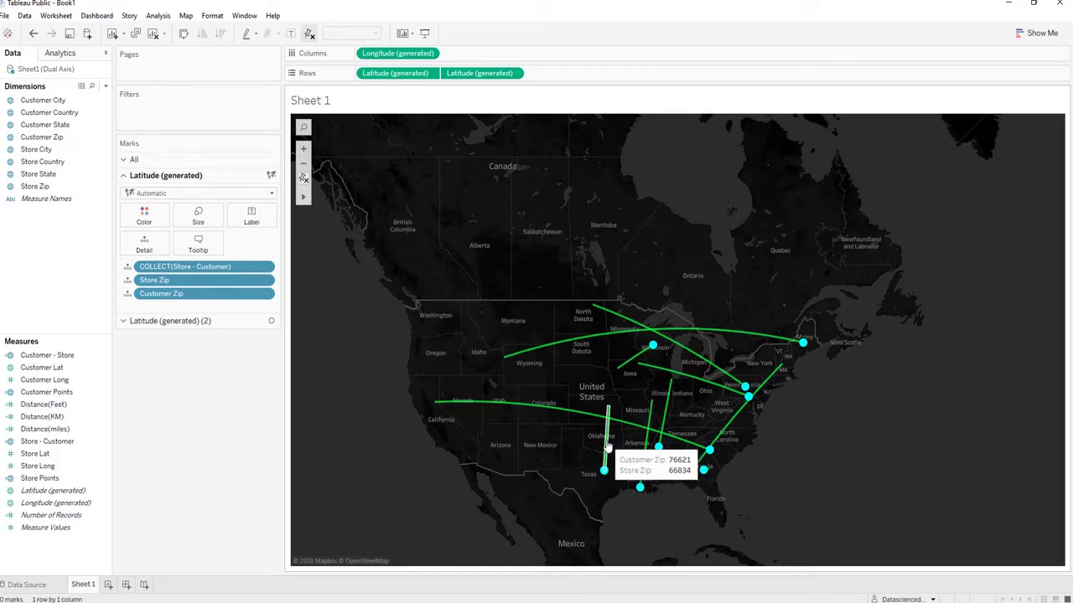
mouse_move(641, 488)
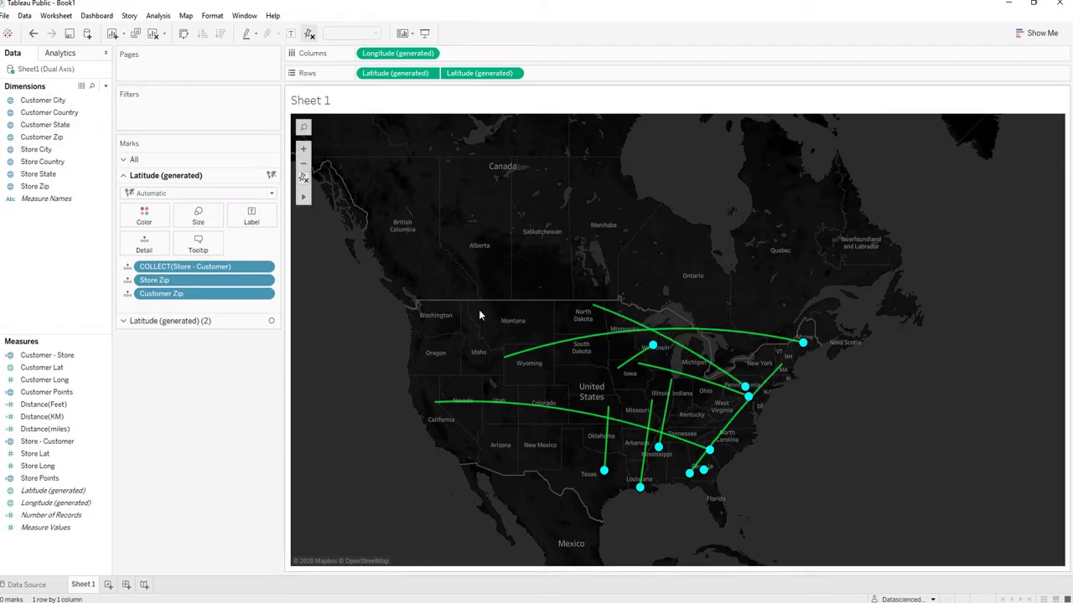
Step: Label the map lines with Distance(miles) followed by 'Mi', then remove those labels
click(63, 430)
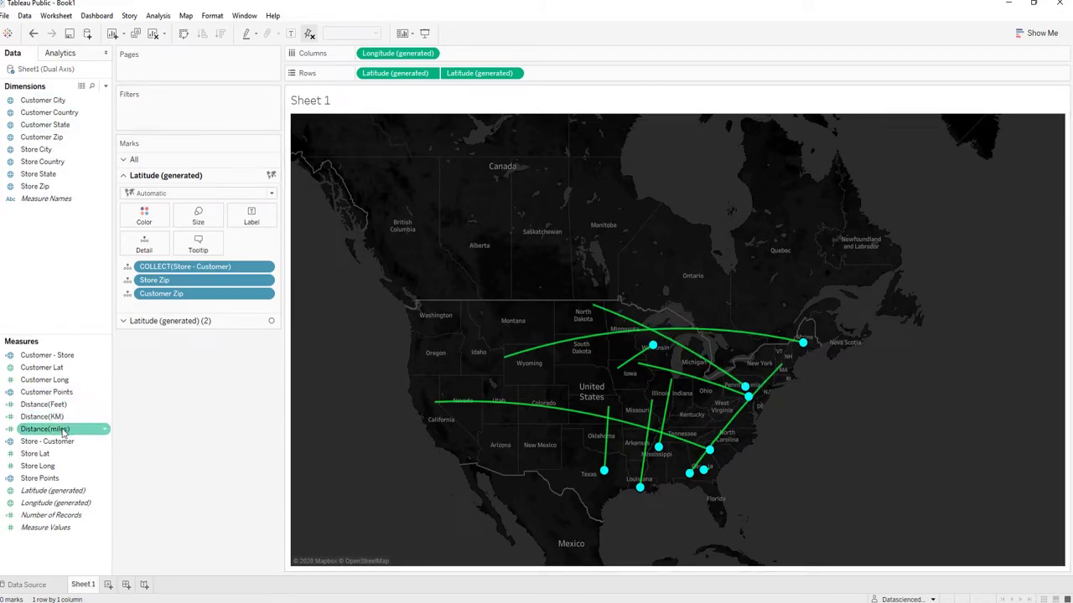
drag(62, 432, 251, 217)
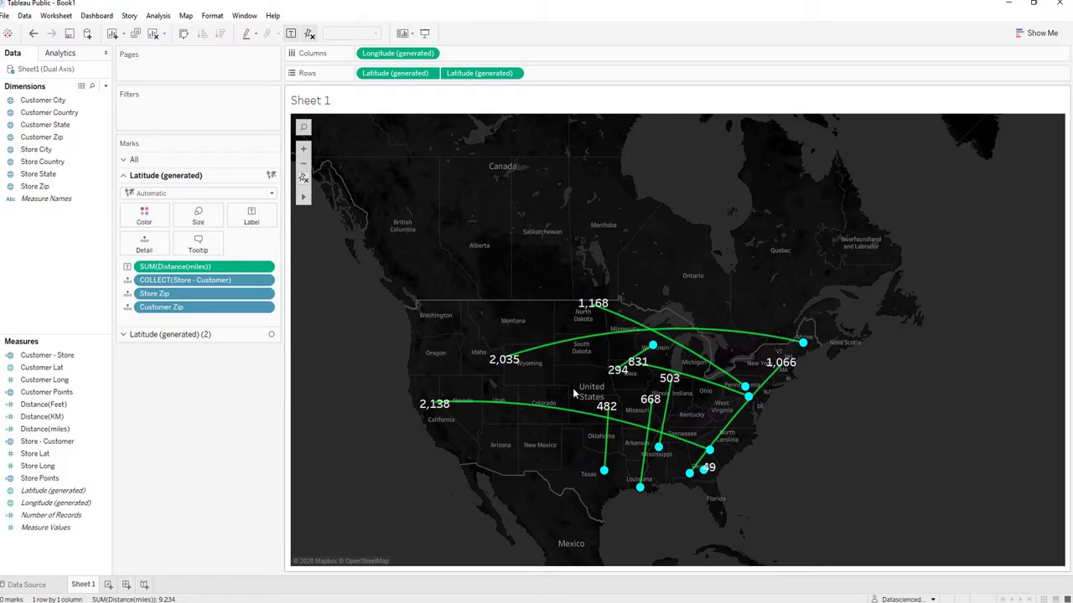
scroll(464, 377, up, 1)
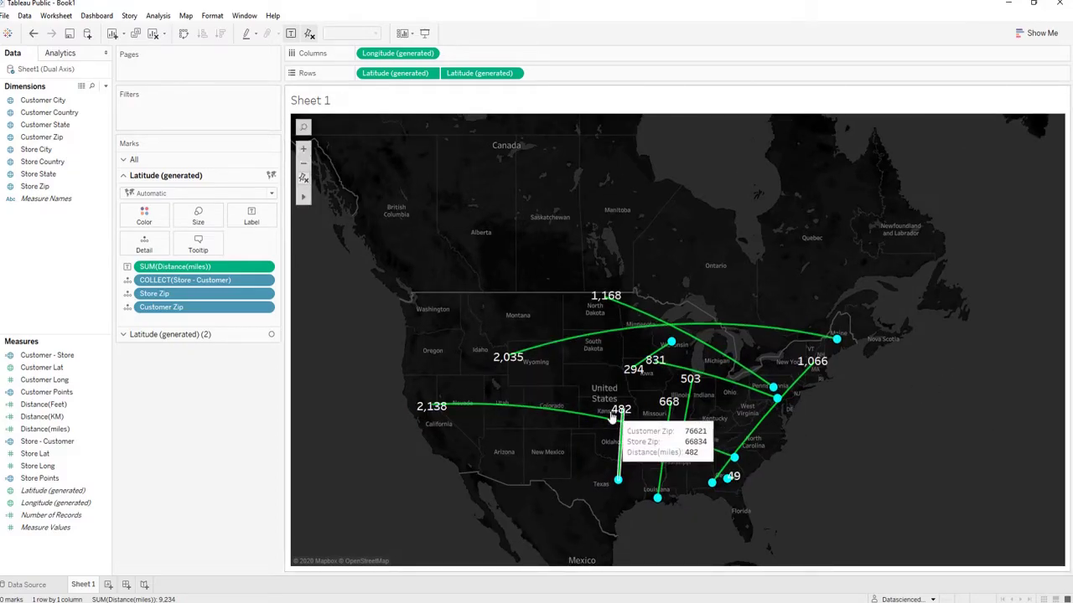
click(251, 217)
click(335, 277)
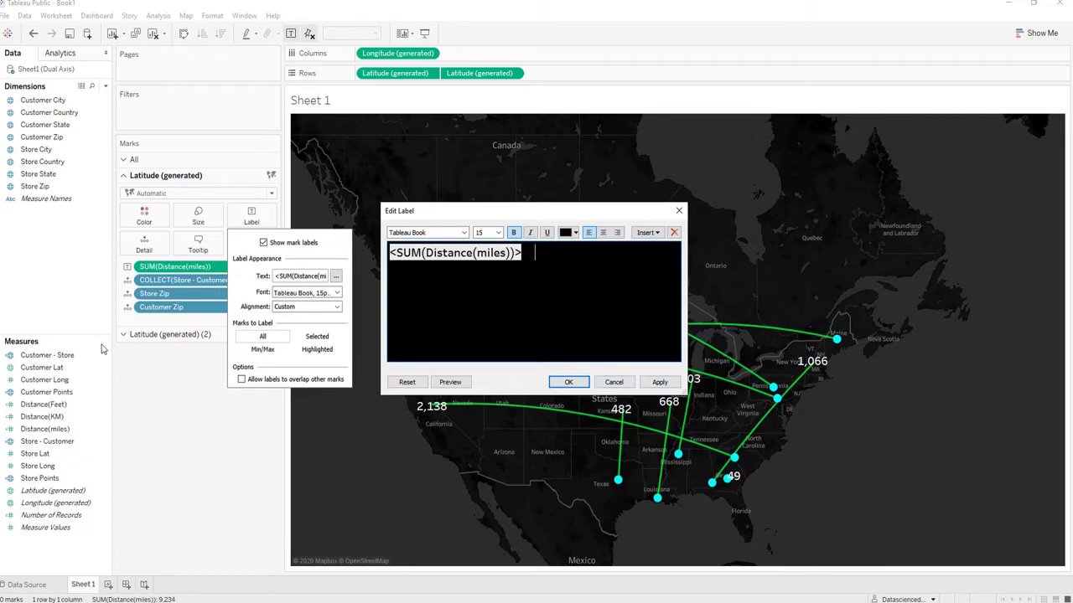
click(659, 382)
click(560, 385)
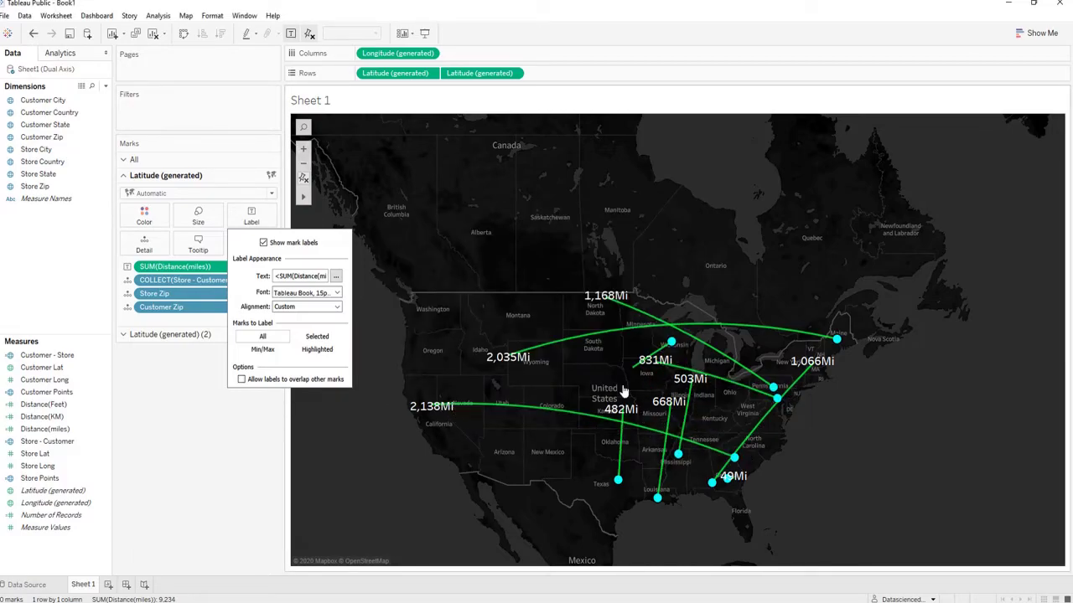
click(431, 340)
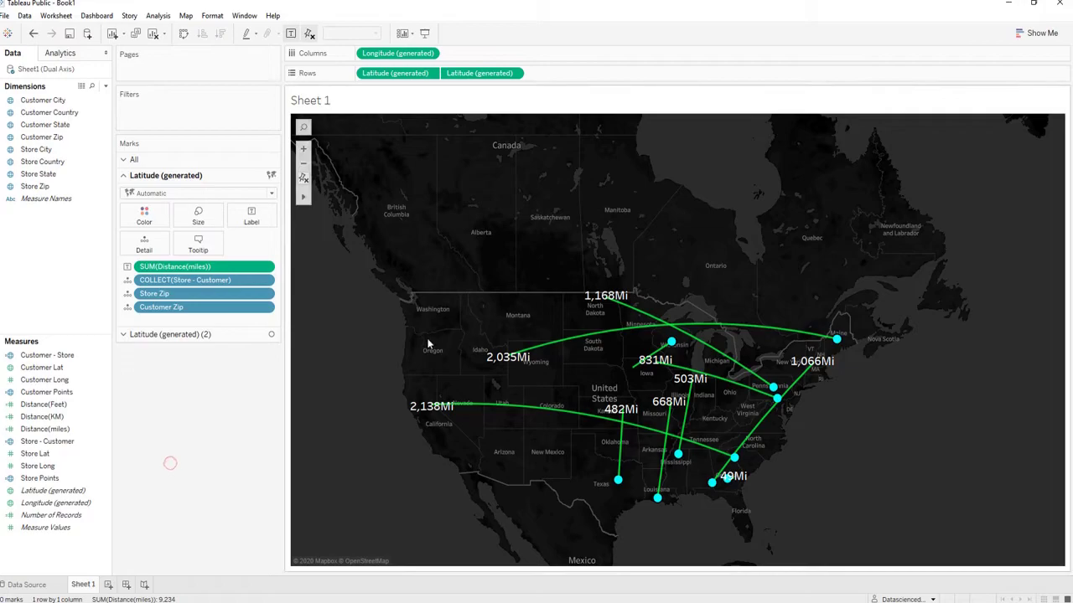
drag(175, 266, 34, 264)
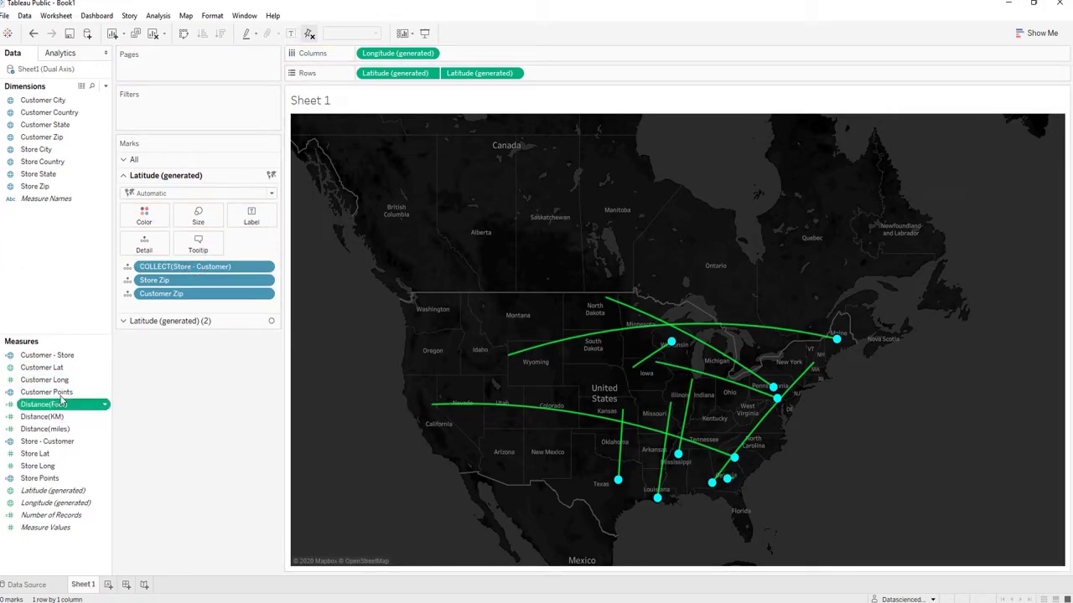
Step: Label each store-to-customer line with Distance(Feet) and zoom in to check the values
drag(65, 408, 248, 214)
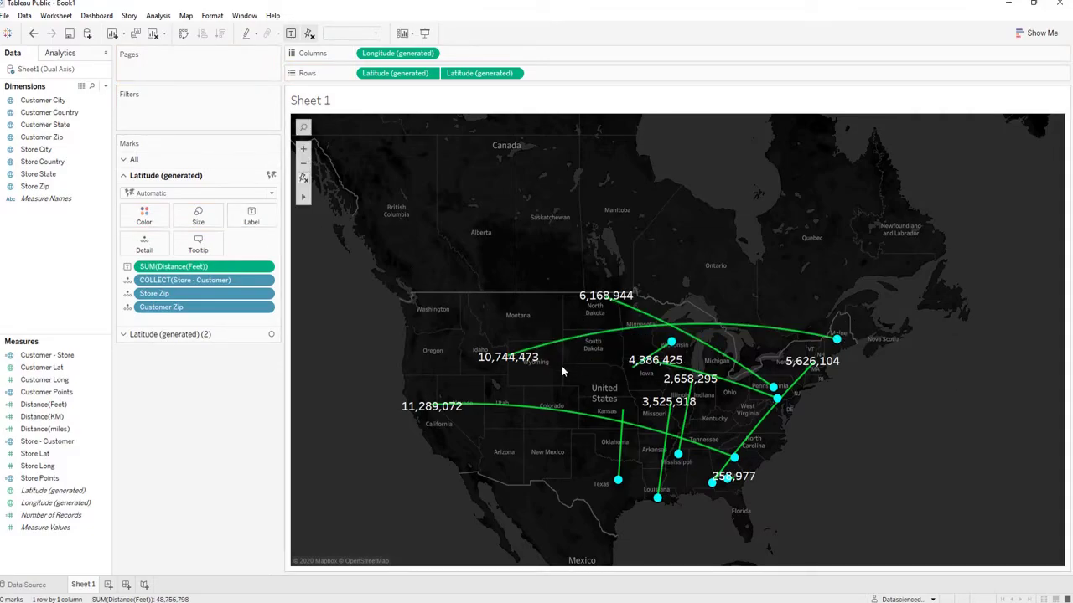
mouse_move(427, 409)
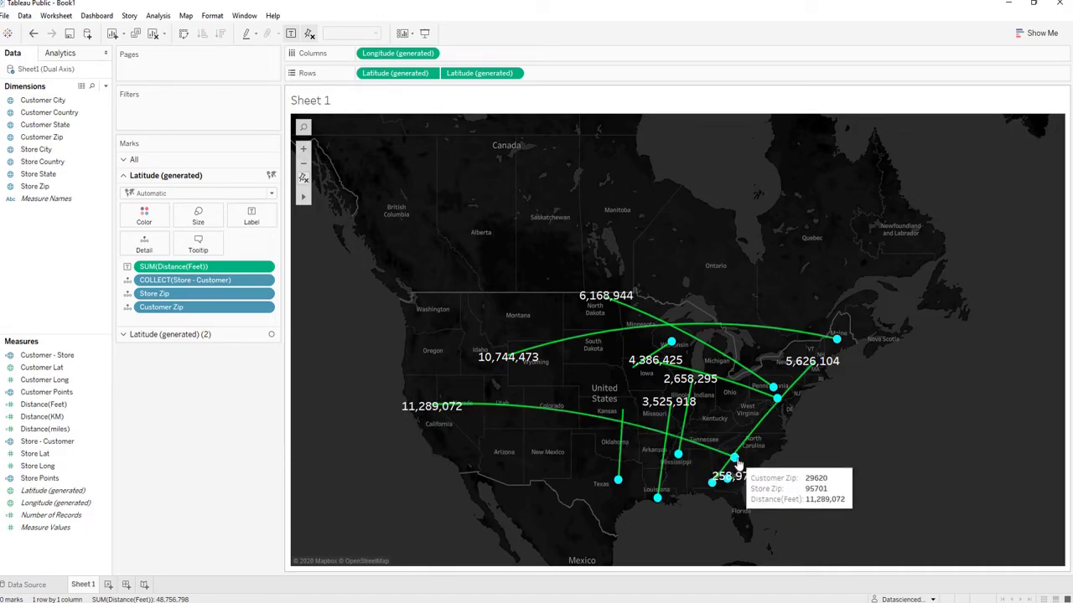
scroll(802, 478, up, 3)
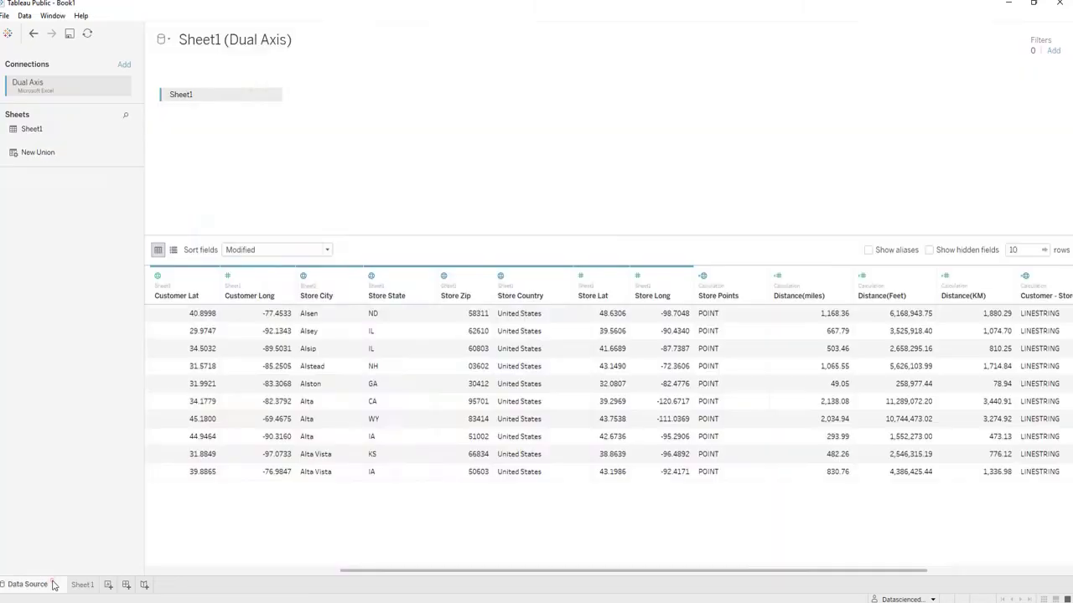
click(52, 584)
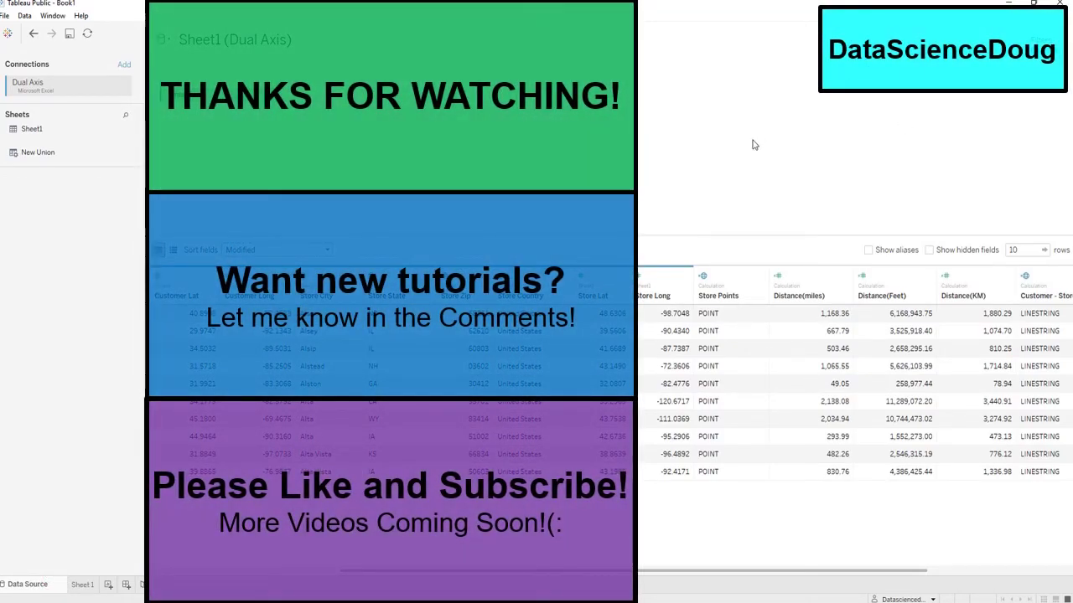